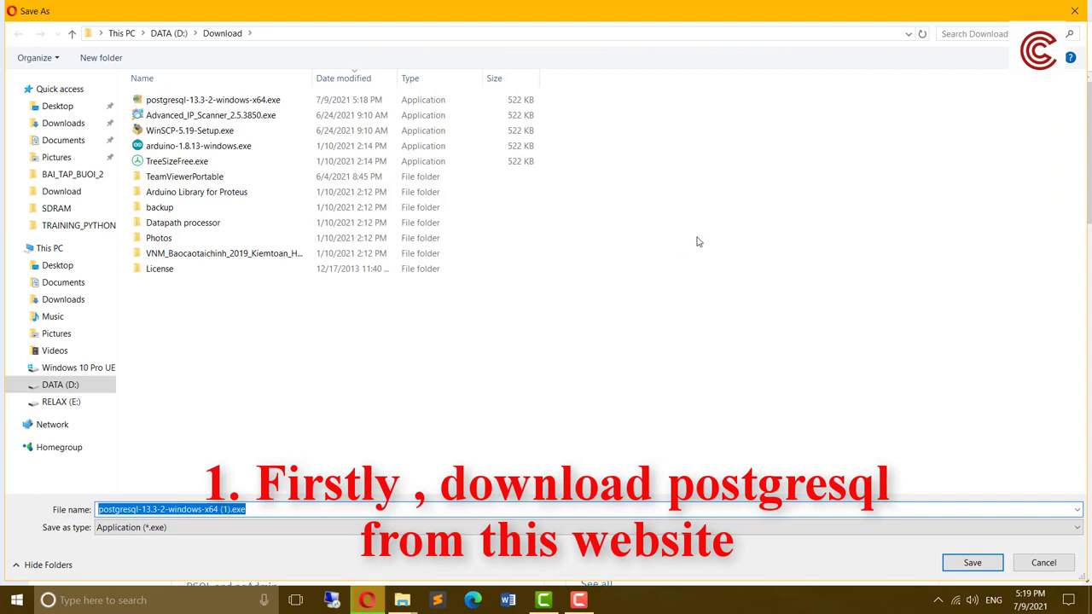
Save the PostgreSQL installer in the Download folder on drive D: and open that folder in File Explorer.
{"action": "left_click", "coordinate": [955, 566]}
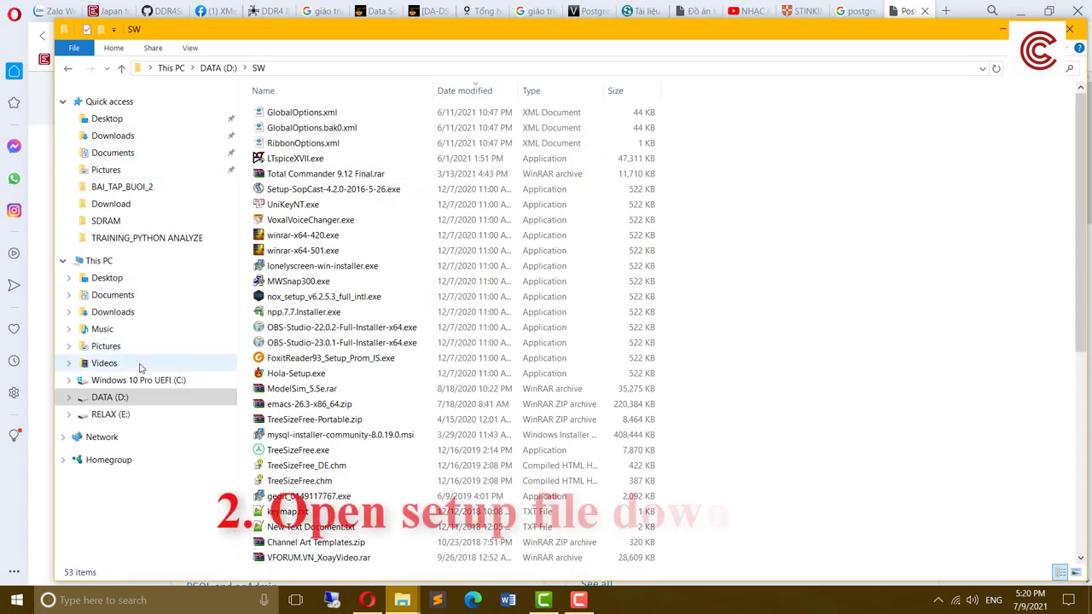
{"action": "left_click", "coordinate": [123, 313]}
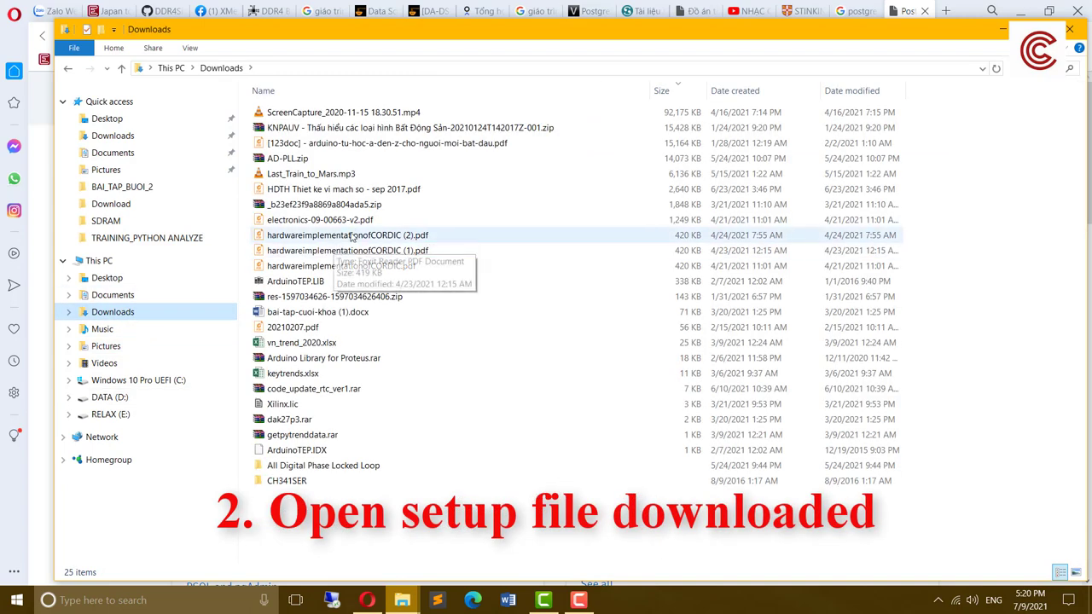
{"action": "left_click", "coordinate": [109, 398]}
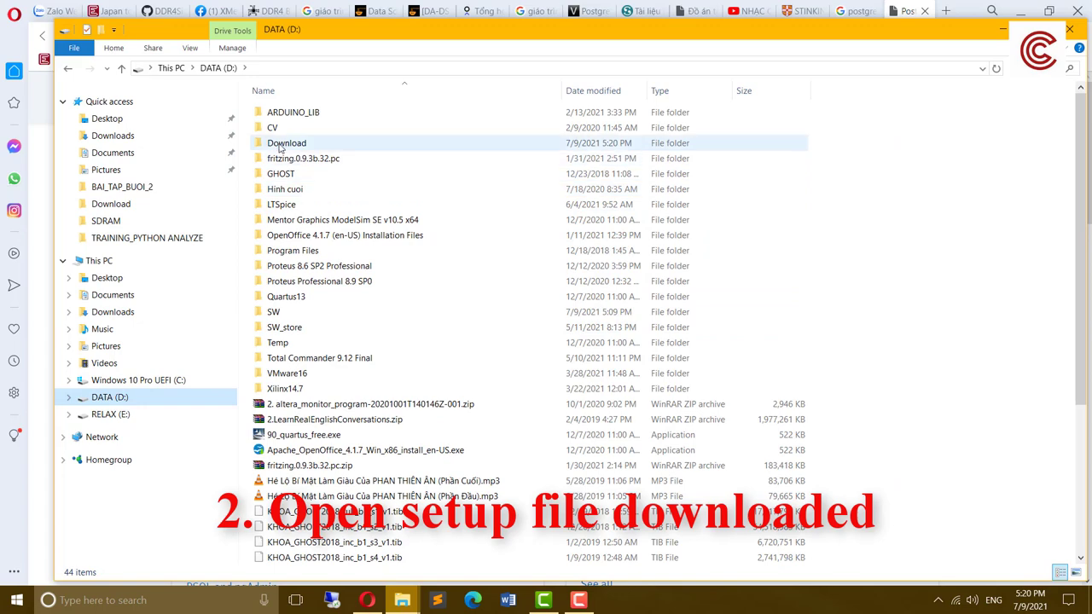
{"action": "double_click", "coordinate": [281, 144]}
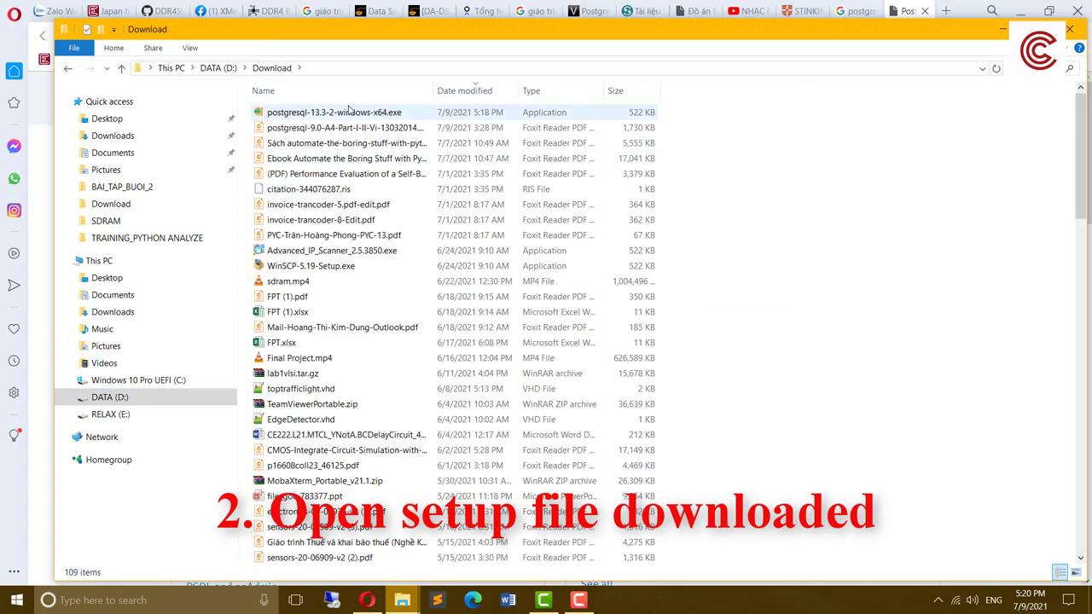
Launch postgresql-13.3-2-windows-x64.exe and proceed past the setup wizard's welcome page.
{"action": "left_click", "coordinate": [337, 116]}
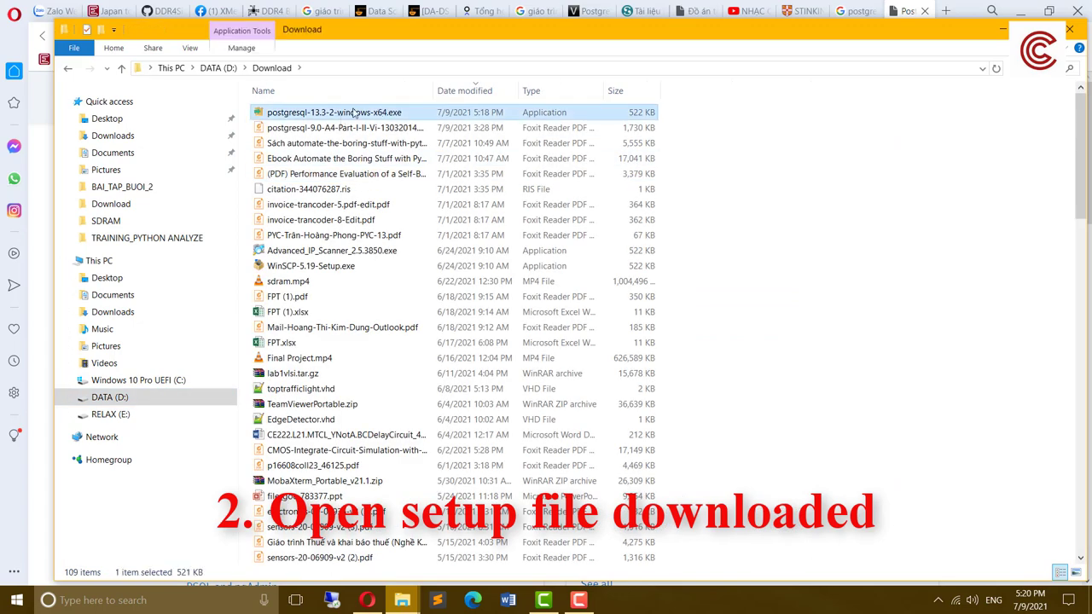
{"action": "double_click", "coordinate": [283, 114]}
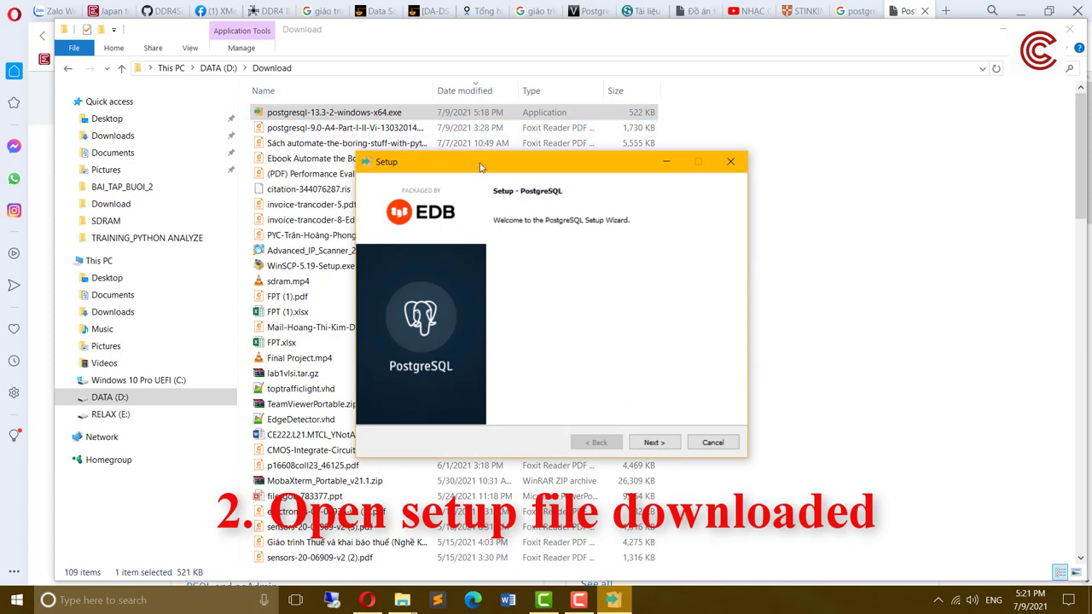
{"action": "left_click_drag", "start_coordinate": [480, 168], "coordinate": [488, 145]}
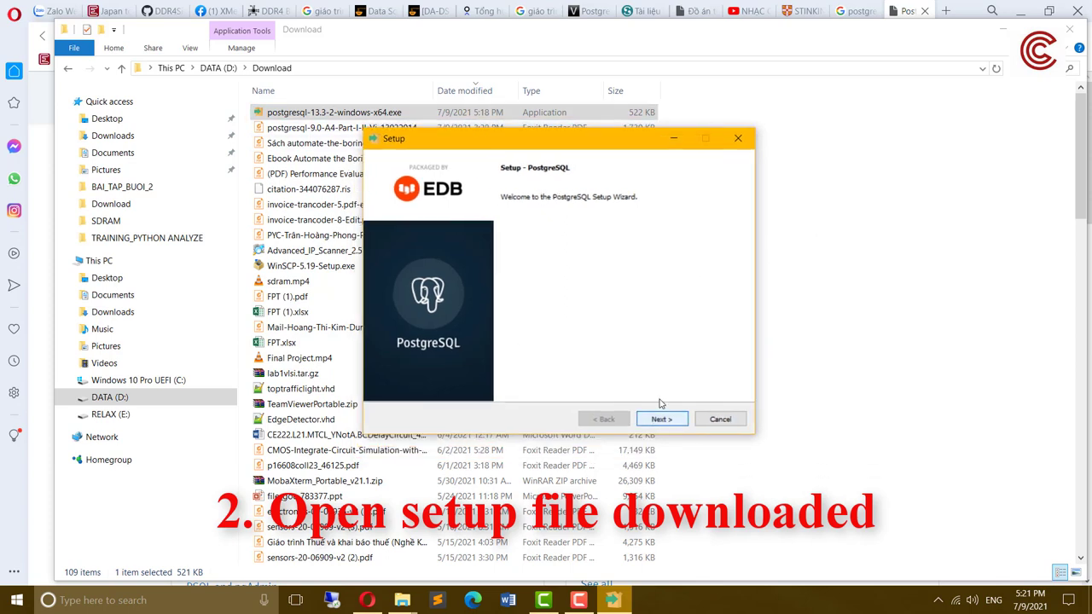
{"action": "left_click", "coordinate": [662, 417]}
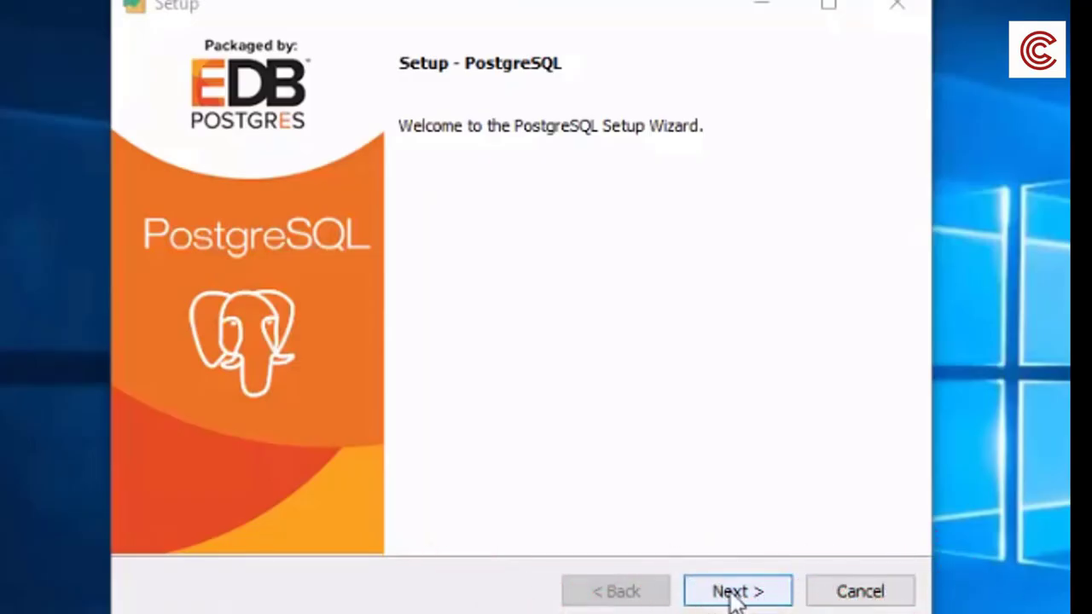
{"action": "left_click", "coordinate": [735, 591]}
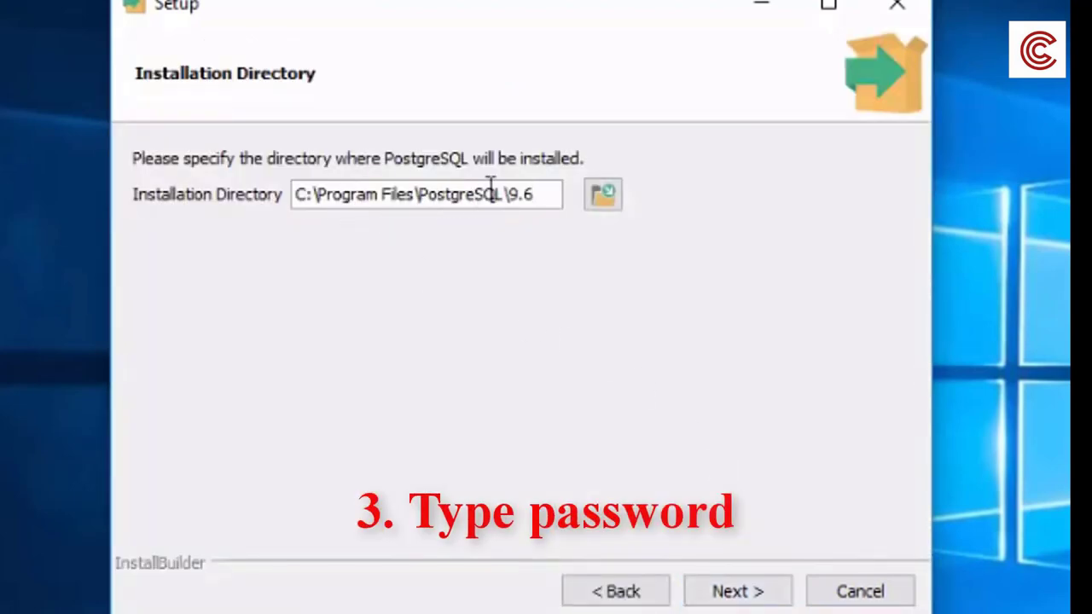
Accept C:\Program Files\PostgreSQL\9.6 as the installation directory and its data subfolder as the data directory.
{"action": "left_click_drag", "start_coordinate": [532, 195], "coordinate": [298, 173]}
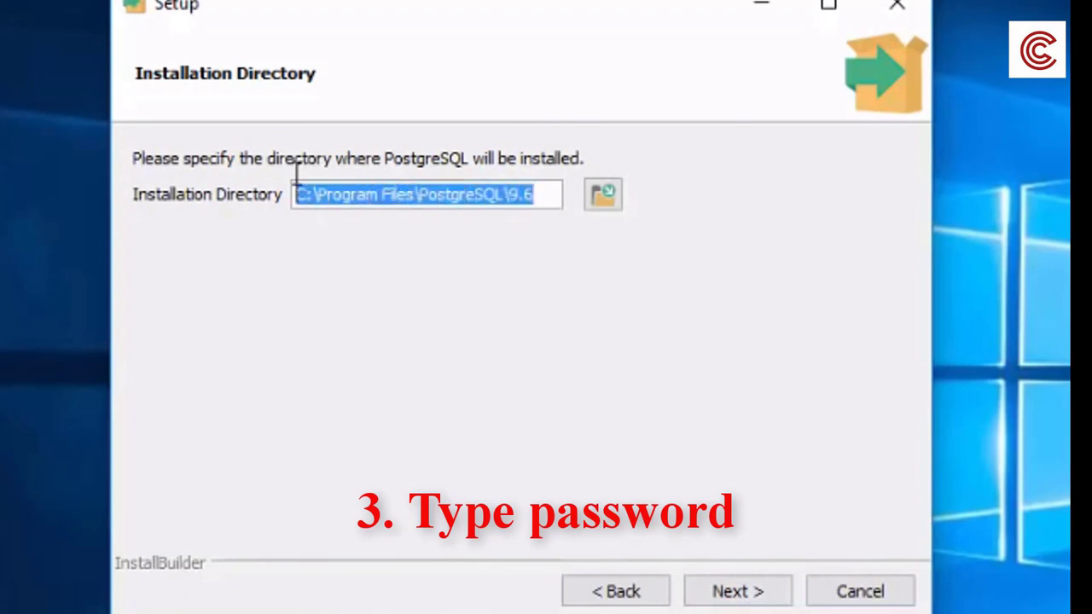
{"action": "left_click", "coordinate": [543, 198]}
{"action": "left_click_drag", "start_coordinate": [541, 200], "coordinate": [303, 181]}
{"action": "left_click", "coordinate": [749, 593]}
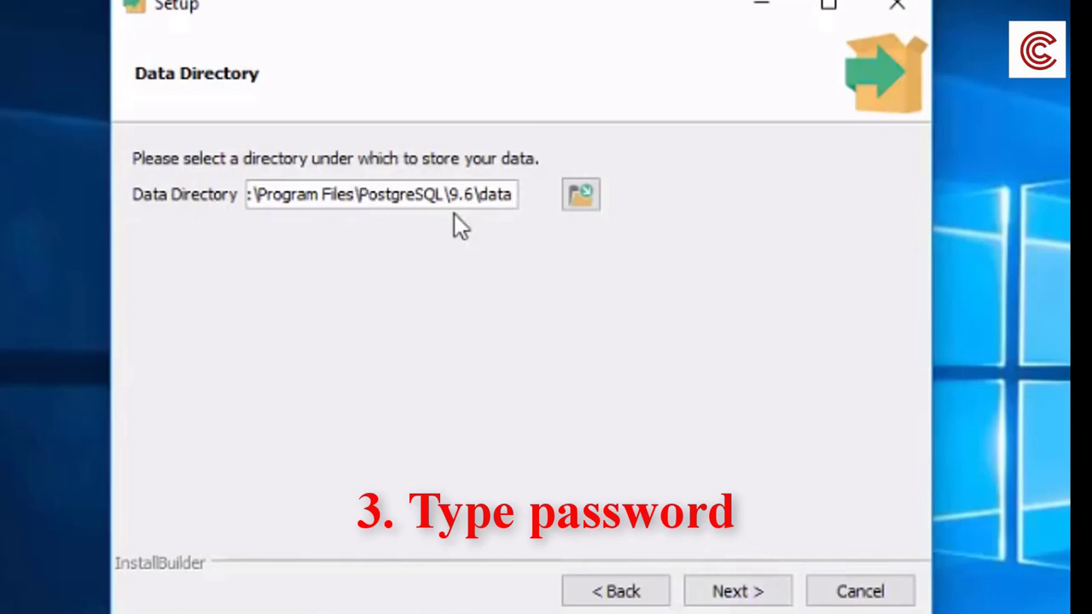
{"action": "left_click", "coordinate": [748, 597]}
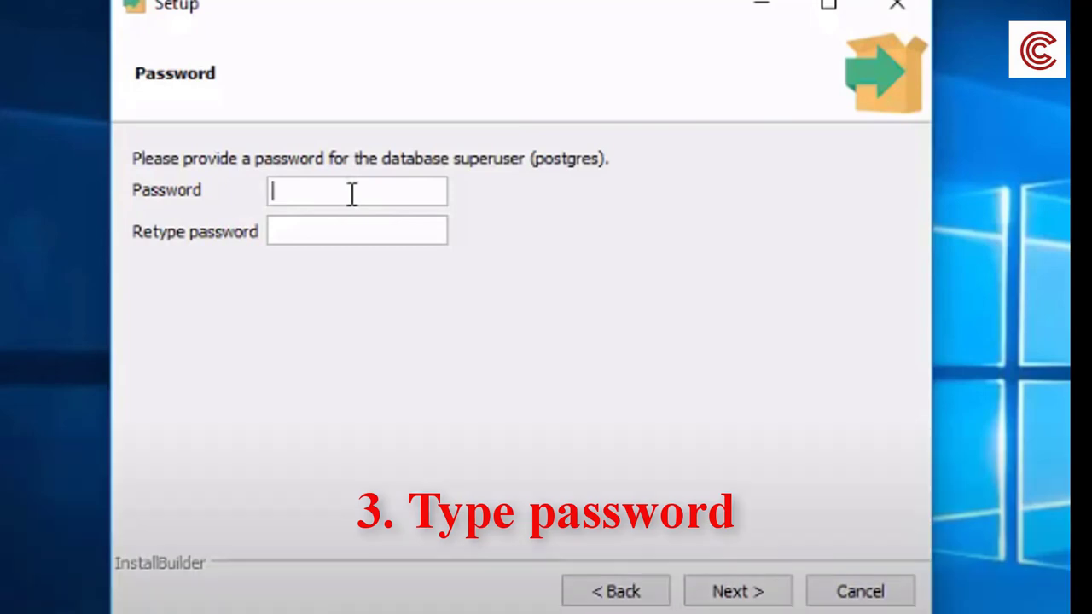
Enter and retype the password for the database superuser postgres, and continue the setup.
{"action": "type", "text": "****"}
{"action": "key", "text": "Tab"}
{"action": "type", "text": "***"}
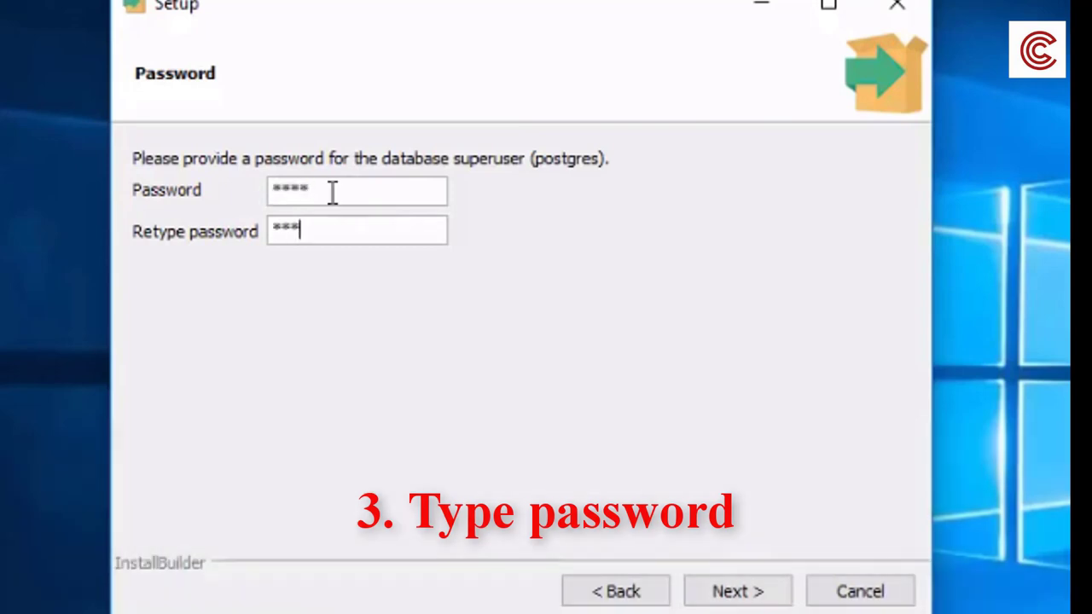
{"action": "type", "text": "*"}
{"action": "left_click", "coordinate": [735, 590]}
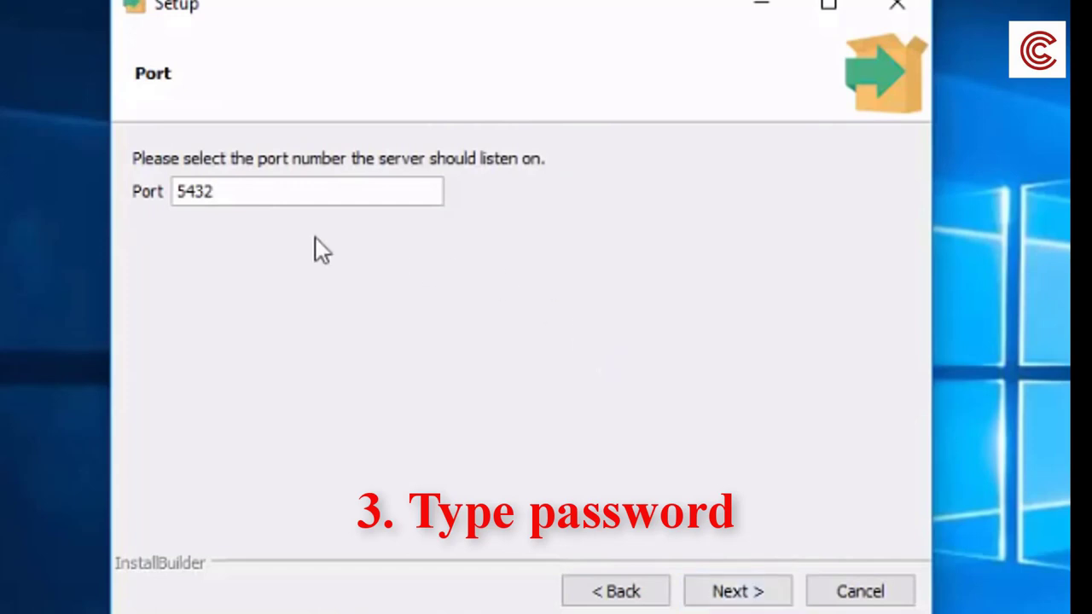
Accept server port 5432 and the default locale for the new database cluster.
{"action": "left_click_drag", "start_coordinate": [256, 196], "coordinate": [172, 189]}
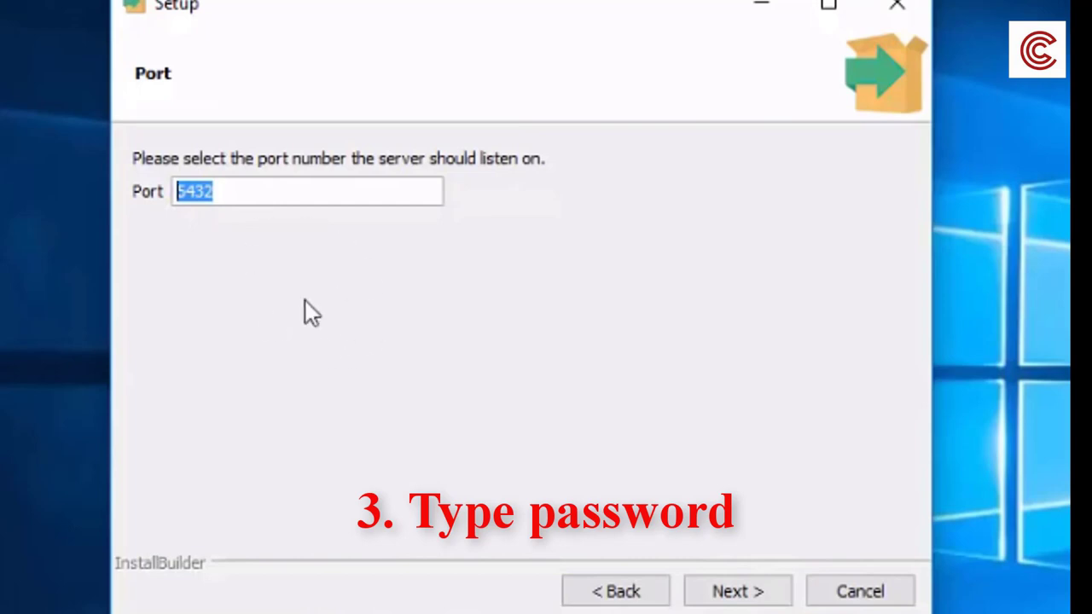
{"action": "left_click", "coordinate": [244, 195]}
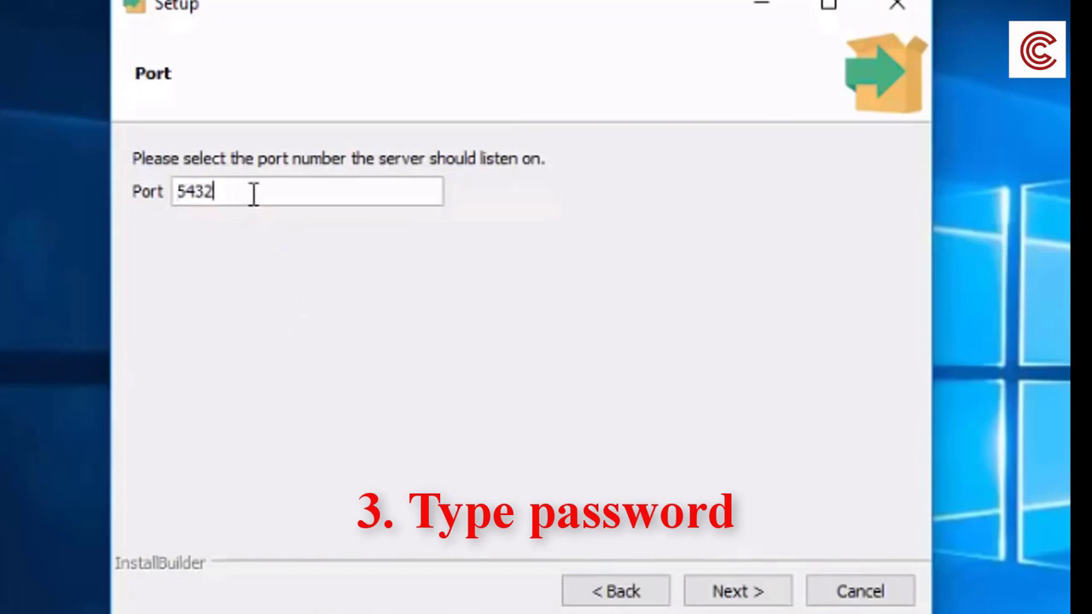
{"action": "left_click_drag", "start_coordinate": [234, 195], "coordinate": [163, 199]}
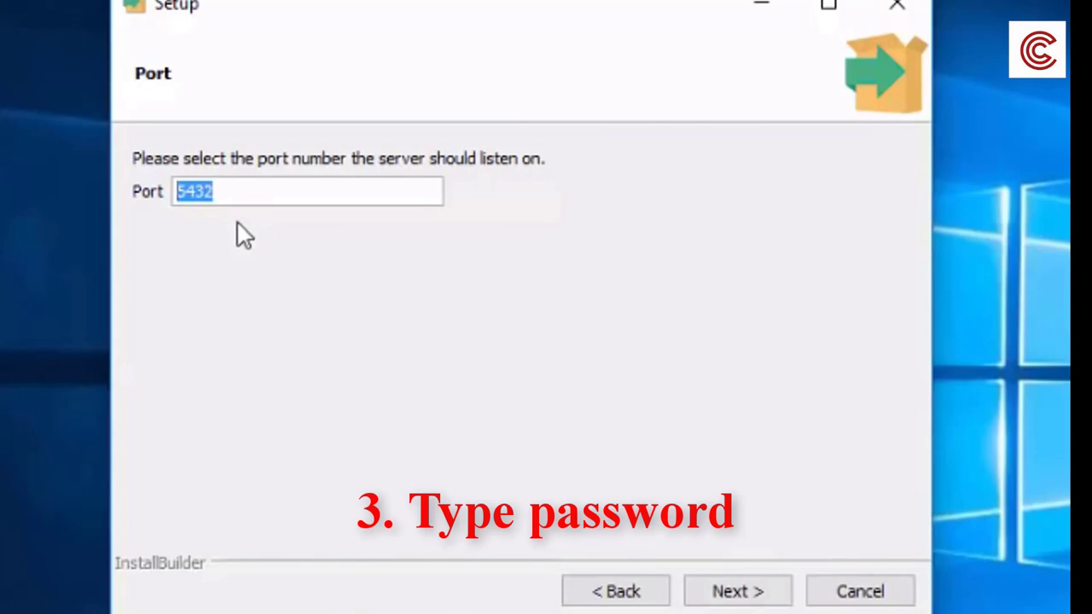
{"action": "left_click", "coordinate": [277, 205]}
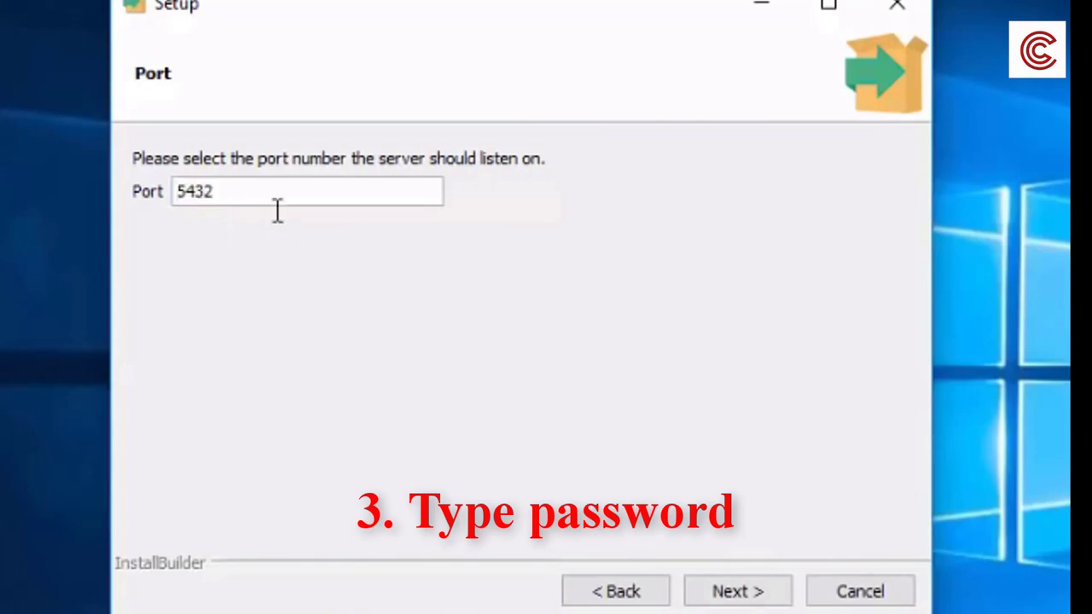
{"action": "left_click", "coordinate": [729, 597]}
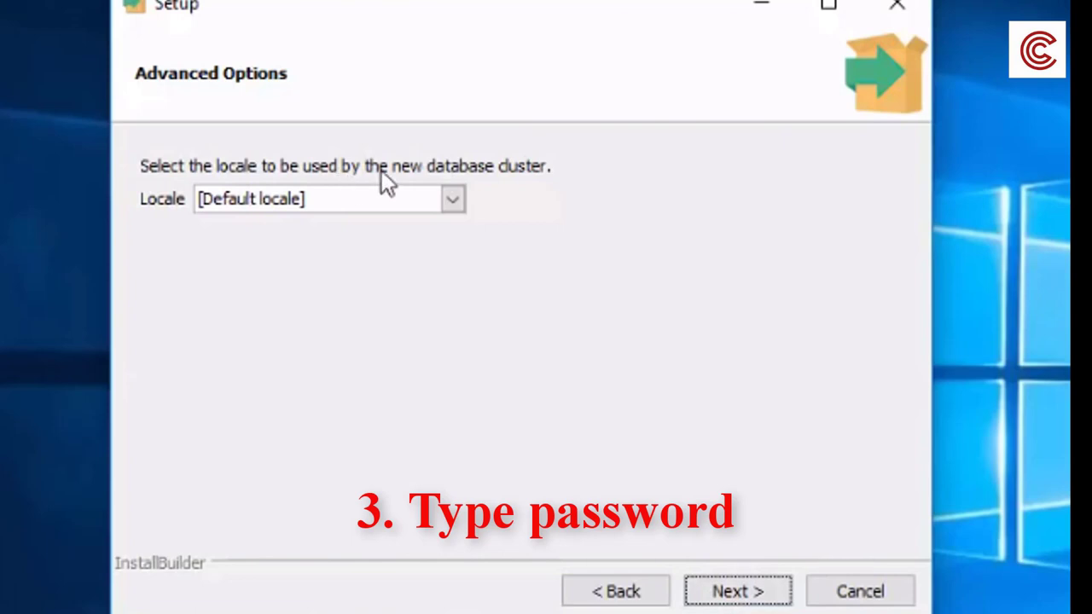
{"action": "key", "text": "Tab"}
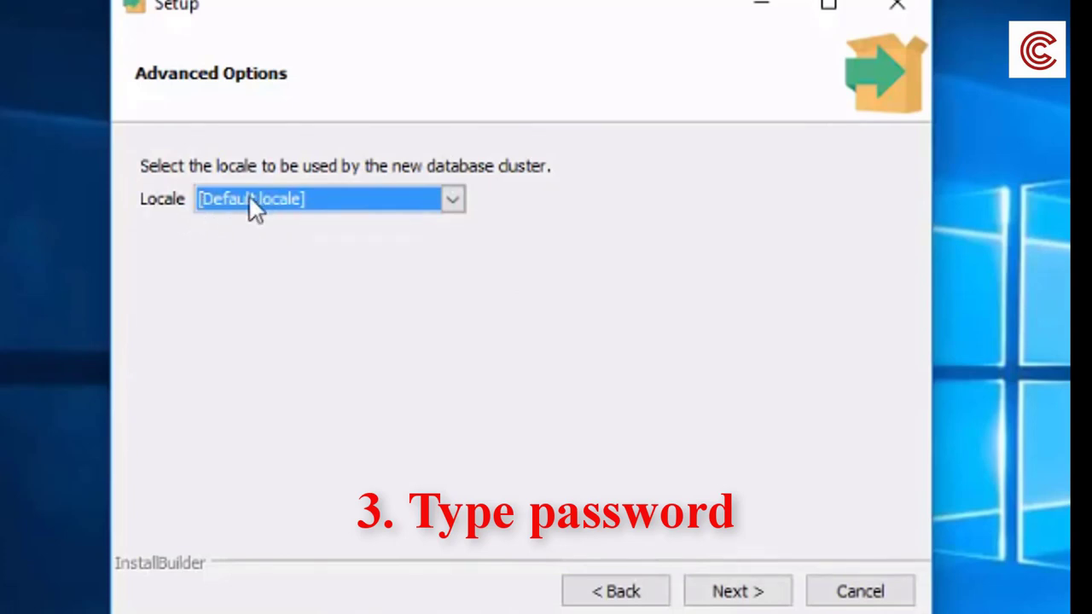
{"action": "left_click", "coordinate": [727, 589]}
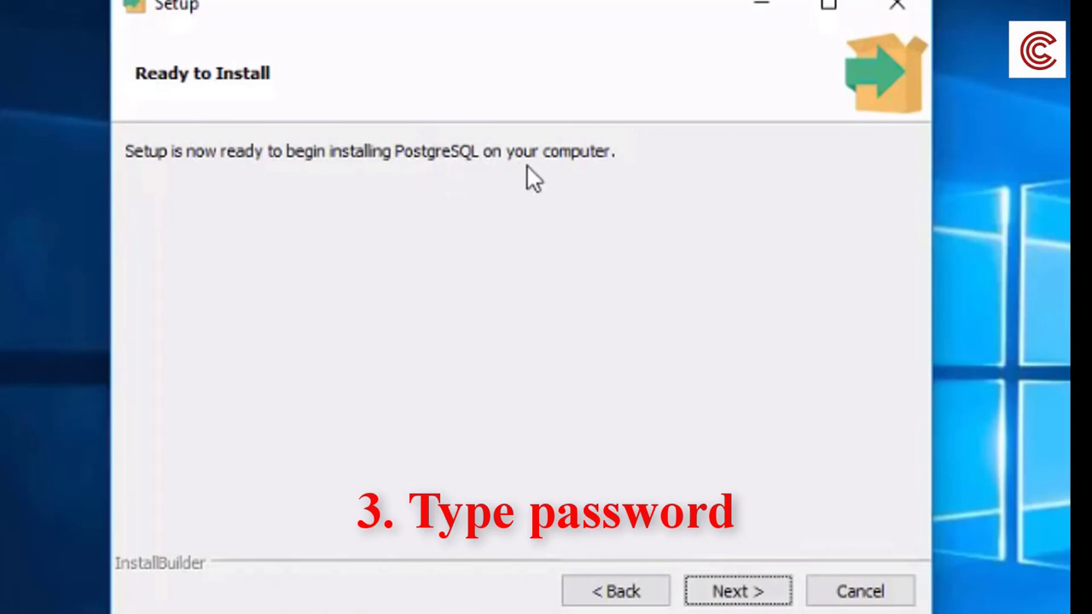
Start the PostgreSQL installation and acknowledge the warning about shutting down the pgAdmin server.
{"action": "left_click", "coordinate": [736, 591]}
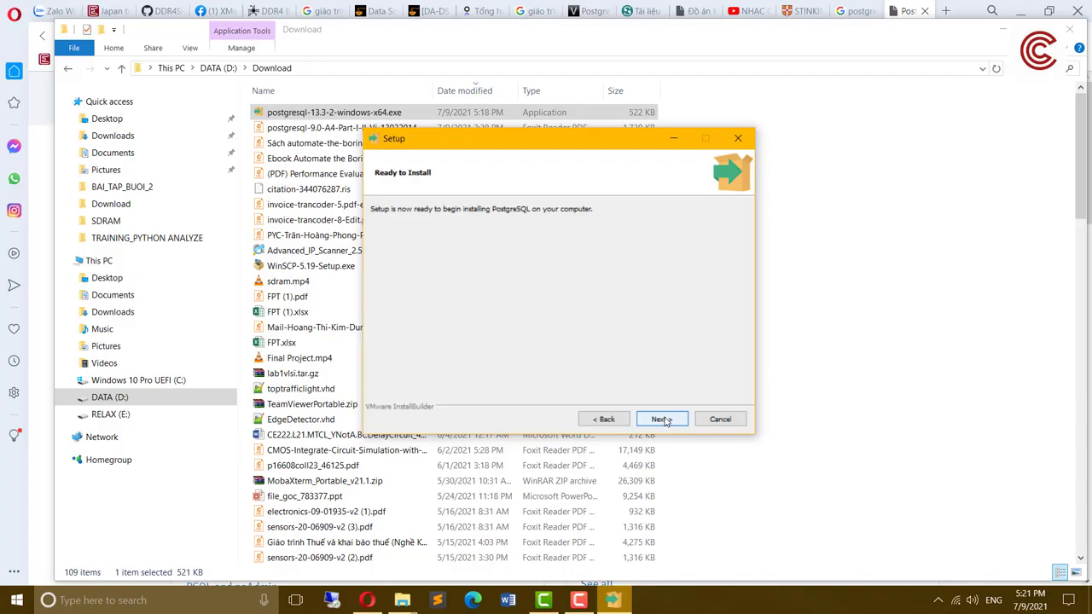
{"action": "left_click", "coordinate": [662, 419]}
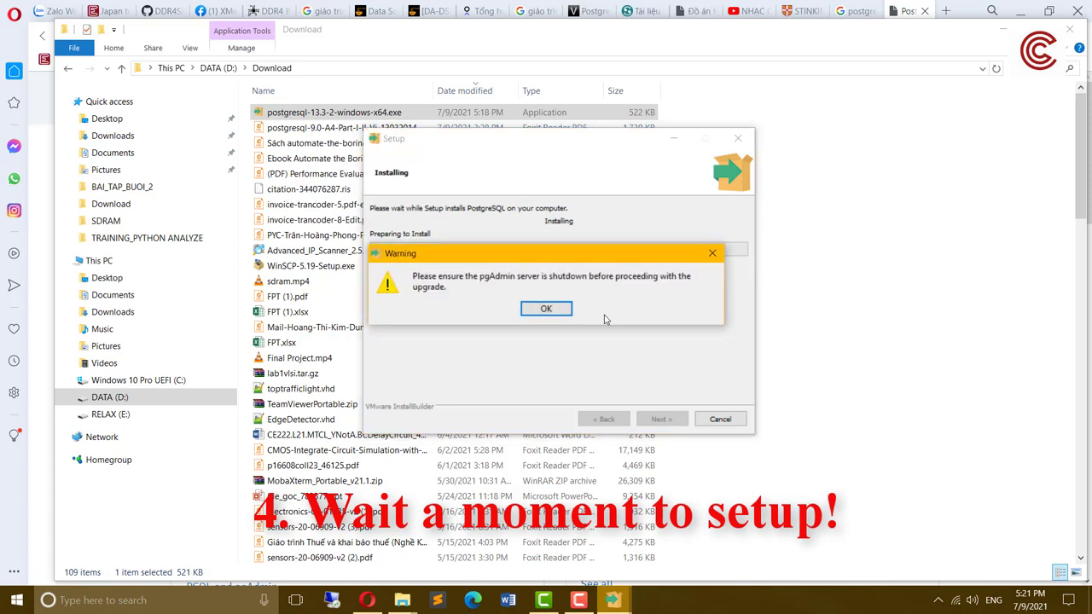
{"action": "left_click", "coordinate": [554, 312]}
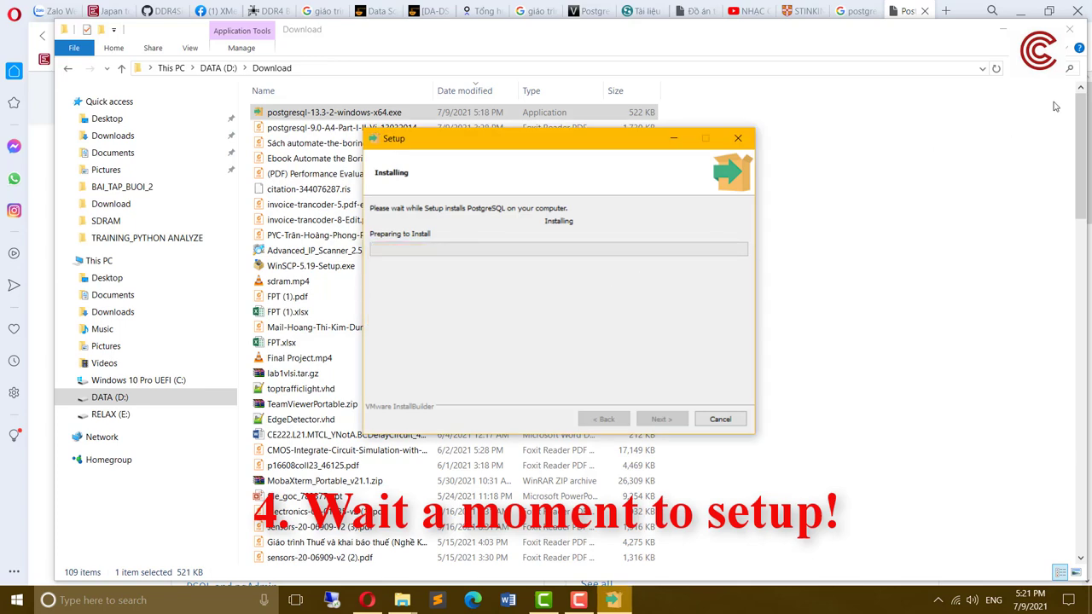
Minimize the File Explorer and browser windows and refresh the desktop.
{"action": "left_click", "coordinate": [1004, 31]}
{"action": "left_click", "coordinate": [1020, 12]}
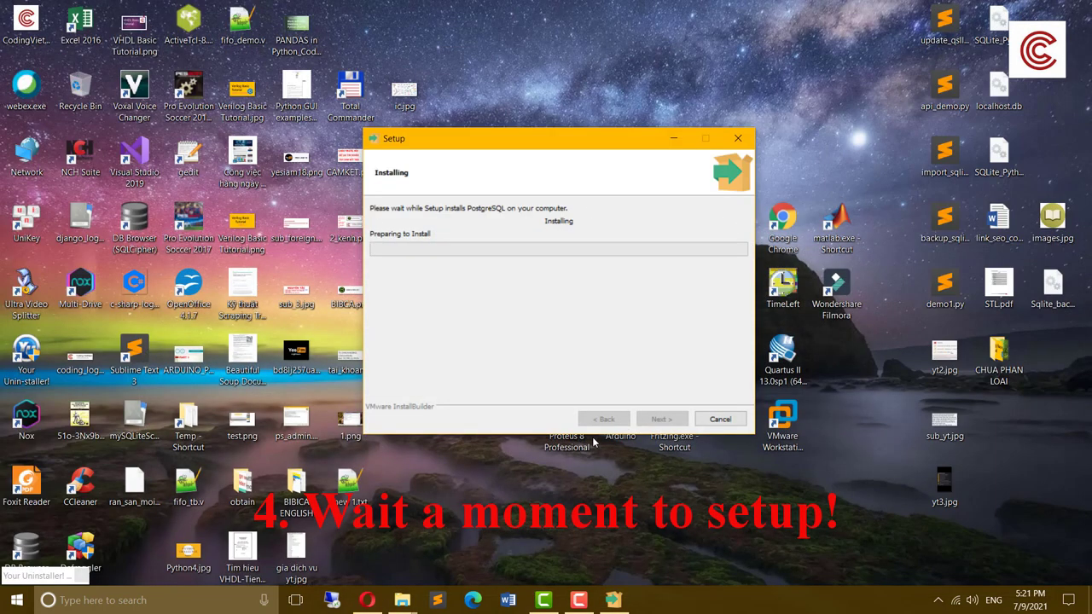
{"action": "right_click", "coordinate": [843, 87]}
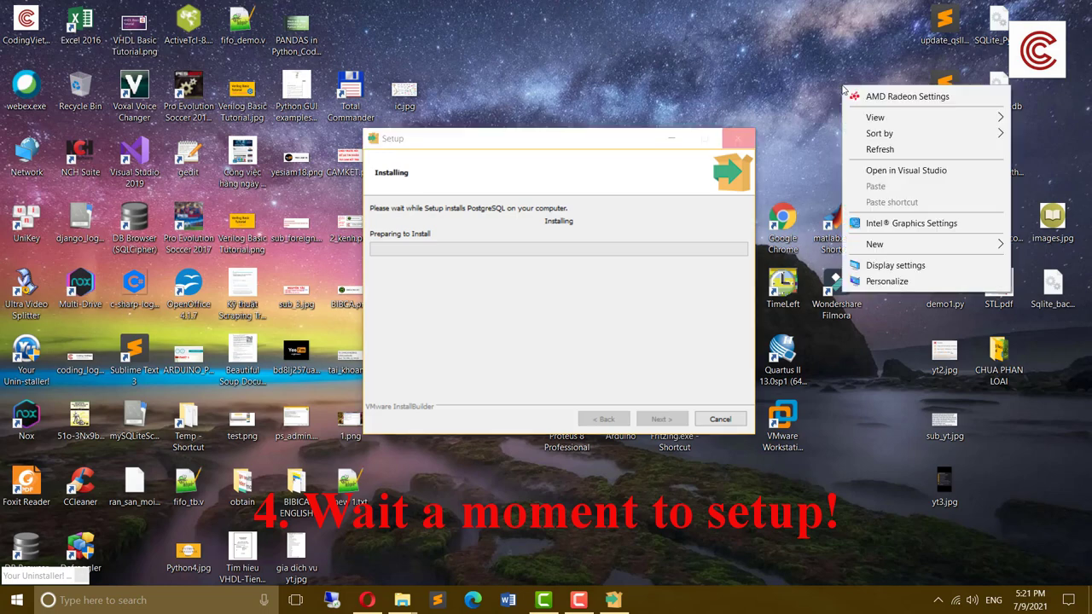
{"action": "left_click", "coordinate": [869, 150]}
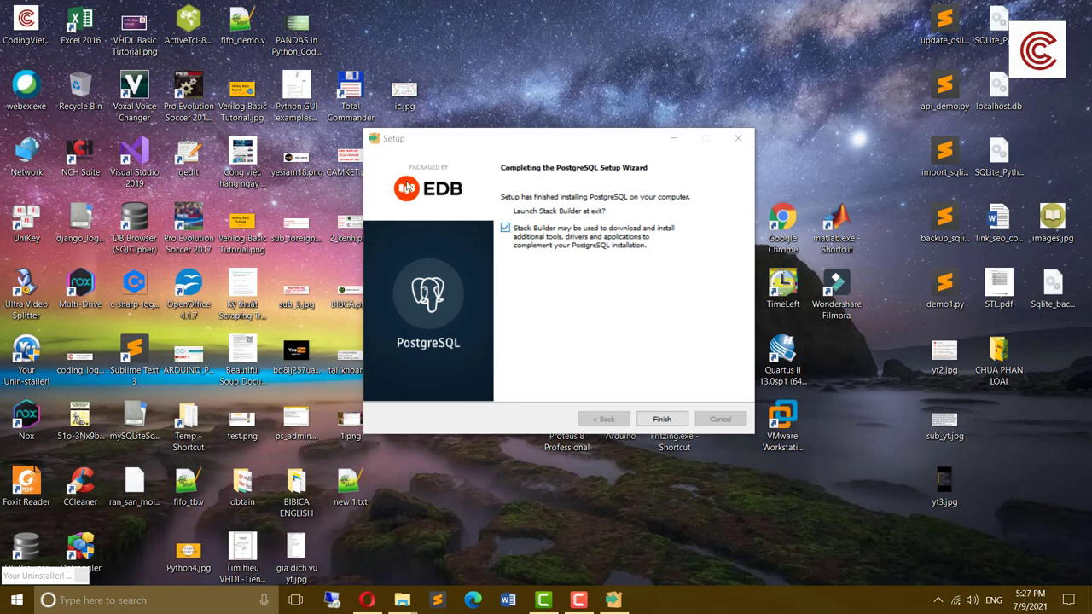
Finish the setup wizard with launching Stack Builder at exit turned off, and refresh the desktop.
{"action": "left_click", "coordinate": [520, 239]}
{"action": "left_click", "coordinate": [652, 415]}
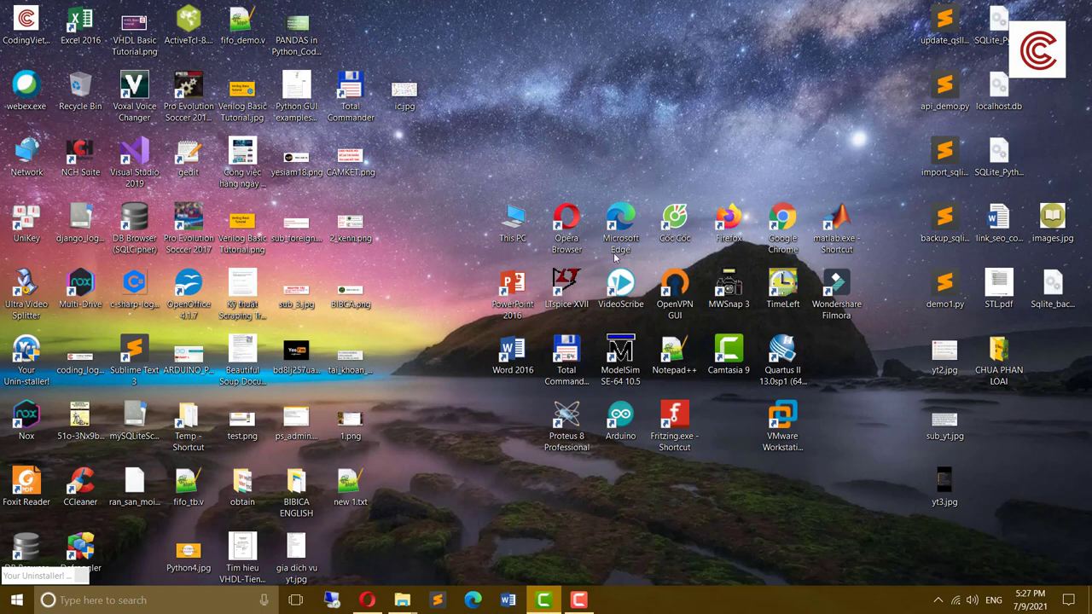
{"action": "right_click", "coordinate": [600, 145]}
{"action": "left_click", "coordinate": [649, 210]}
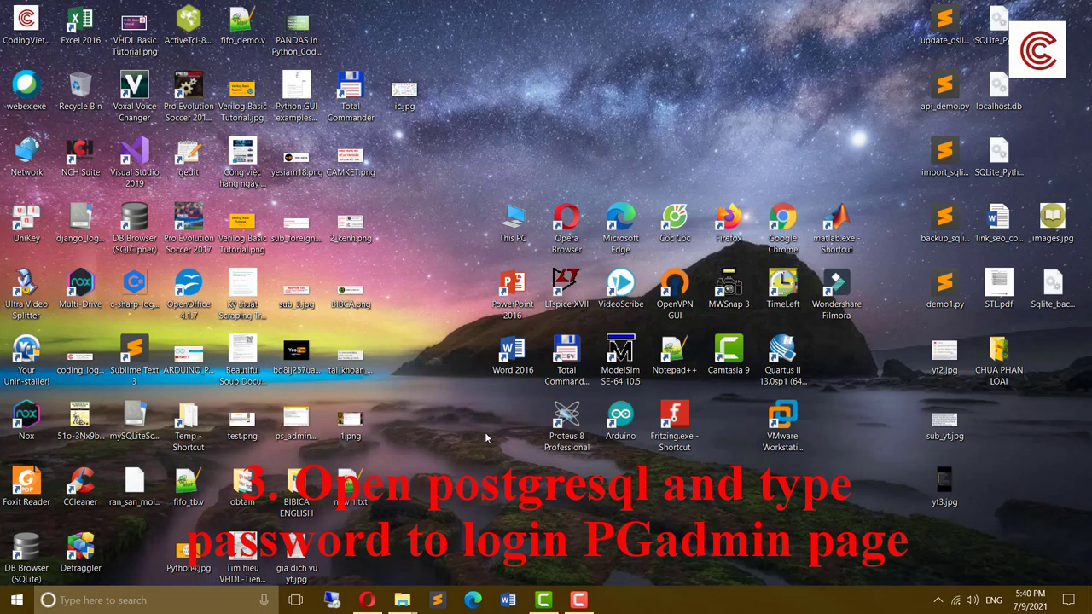
Launch pgAdmin 4 from the PostgreSQL 13 program group.
{"action": "left_click", "coordinate": [7, 599]}
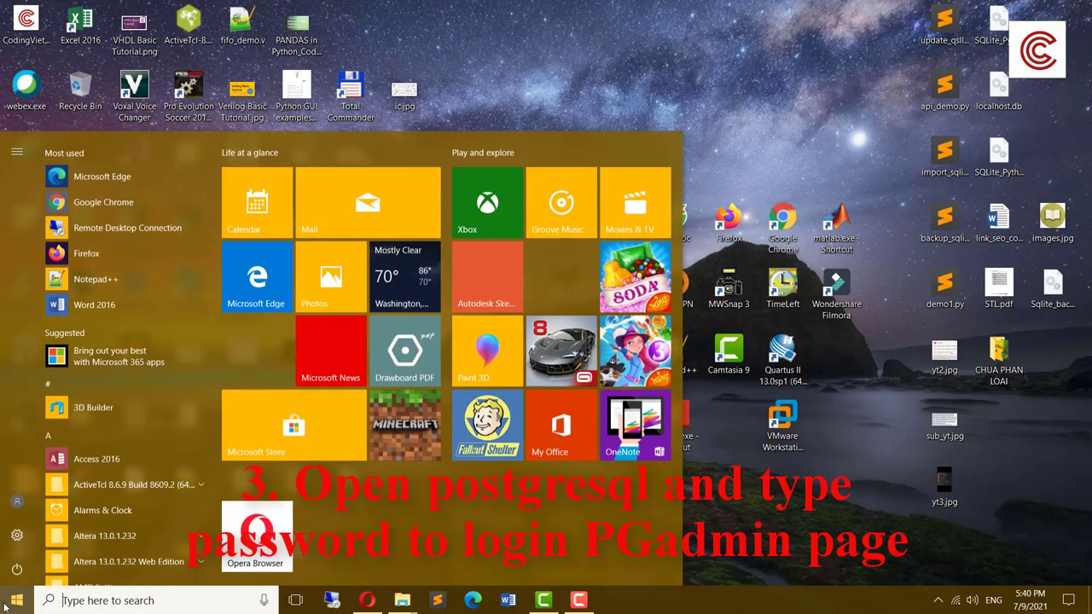
{"action": "scroll", "coordinate": [81, 418], "scroll_direction": "down", "scroll_amount": 5}
{"action": "scroll", "coordinate": [82, 419], "scroll_direction": "down", "scroll_amount": 15}
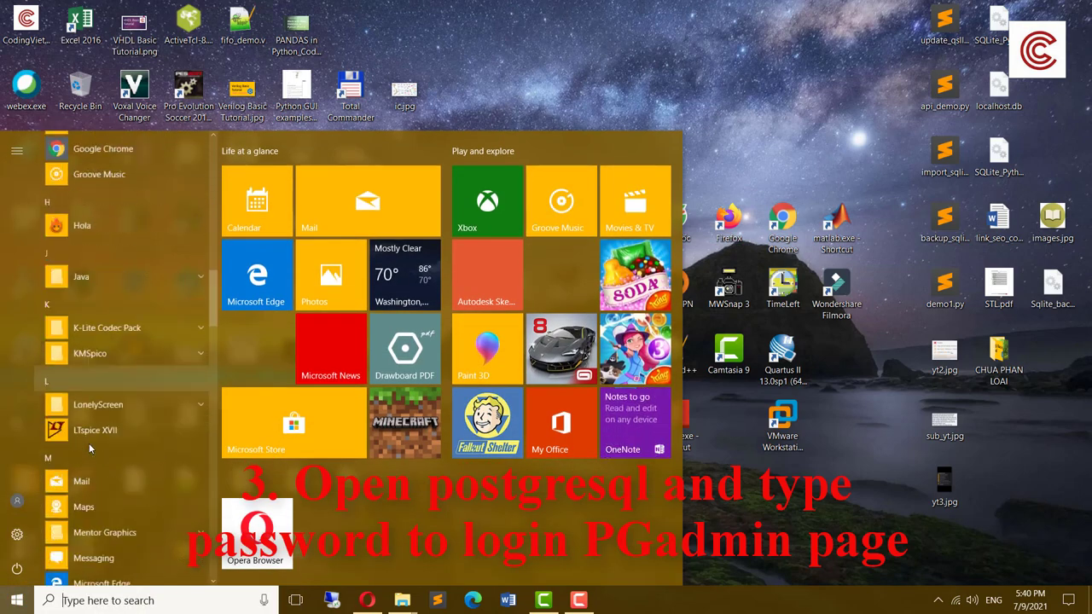
{"action": "scroll", "coordinate": [102, 478], "scroll_direction": "down", "scroll_amount": 10}
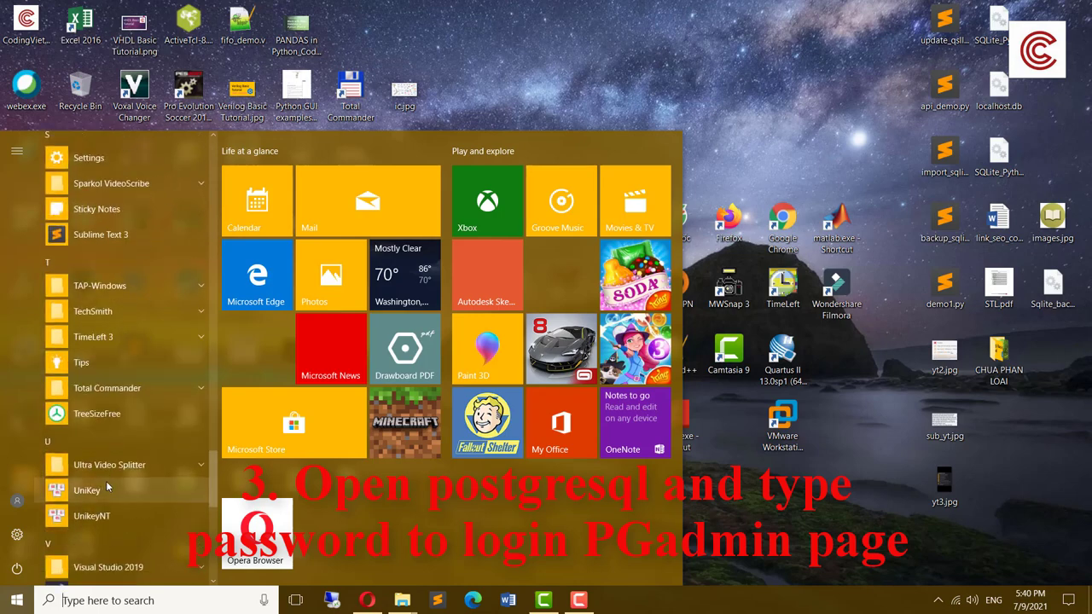
{"action": "scroll", "coordinate": [111, 495], "scroll_direction": "down", "scroll_amount": 2}
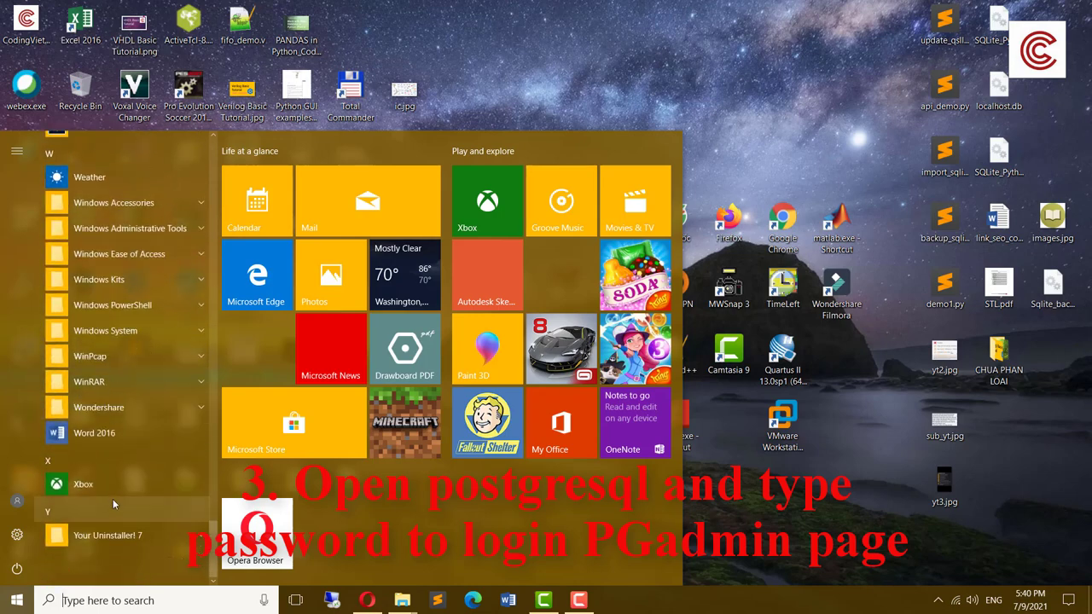
{"action": "scroll", "coordinate": [111, 490], "scroll_direction": "up", "scroll_amount": 5}
{"action": "scroll", "coordinate": [100, 463], "scroll_direction": "up", "scroll_amount": 8}
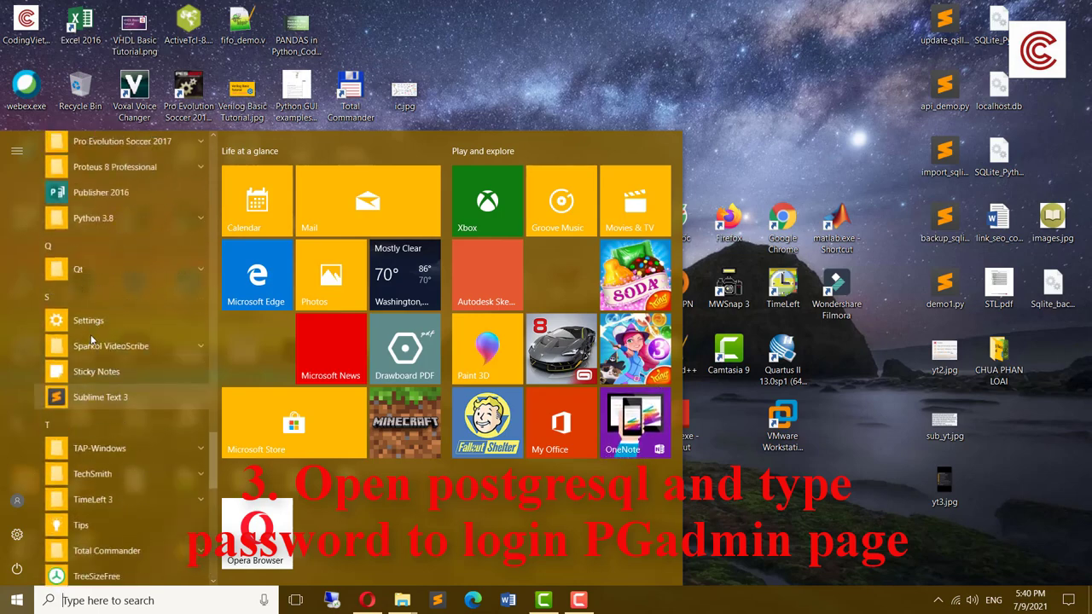
{"action": "left_click", "coordinate": [113, 313]}
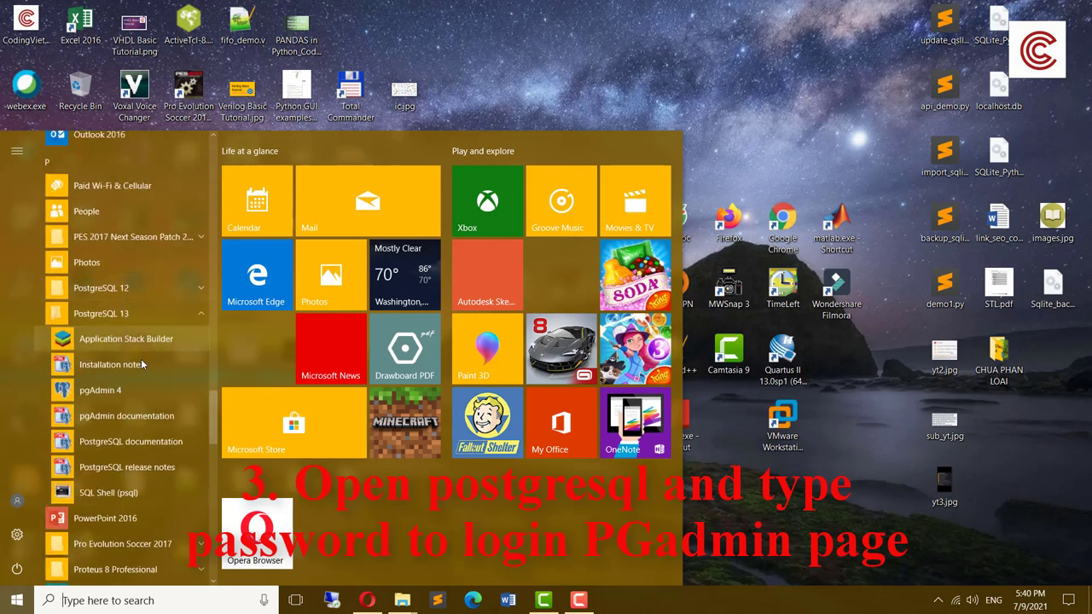
{"action": "left_click", "coordinate": [102, 392]}
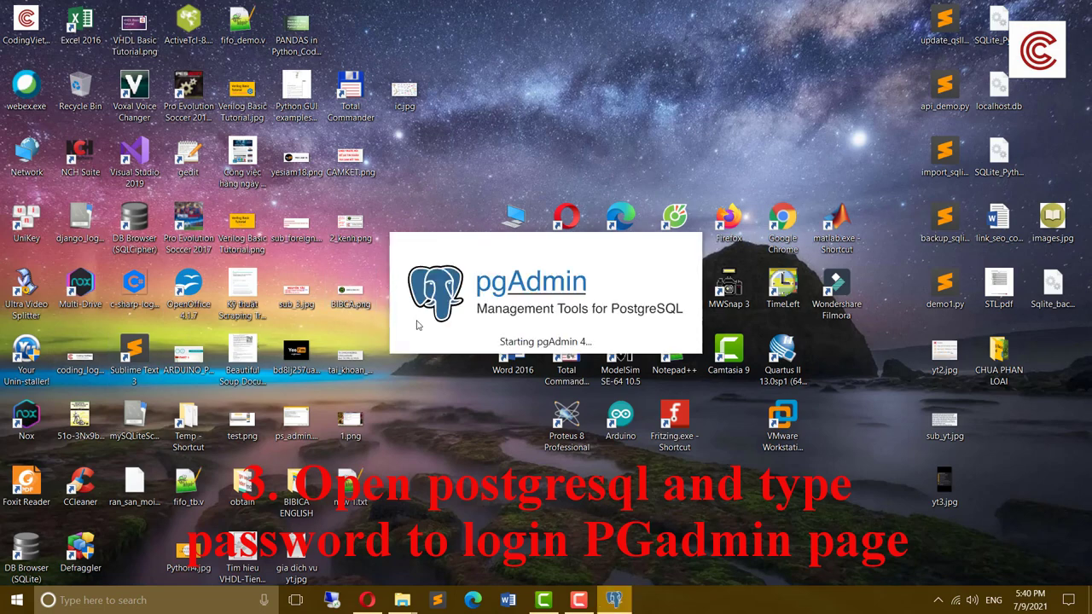
{"action": "left_click", "coordinate": [16, 600]}
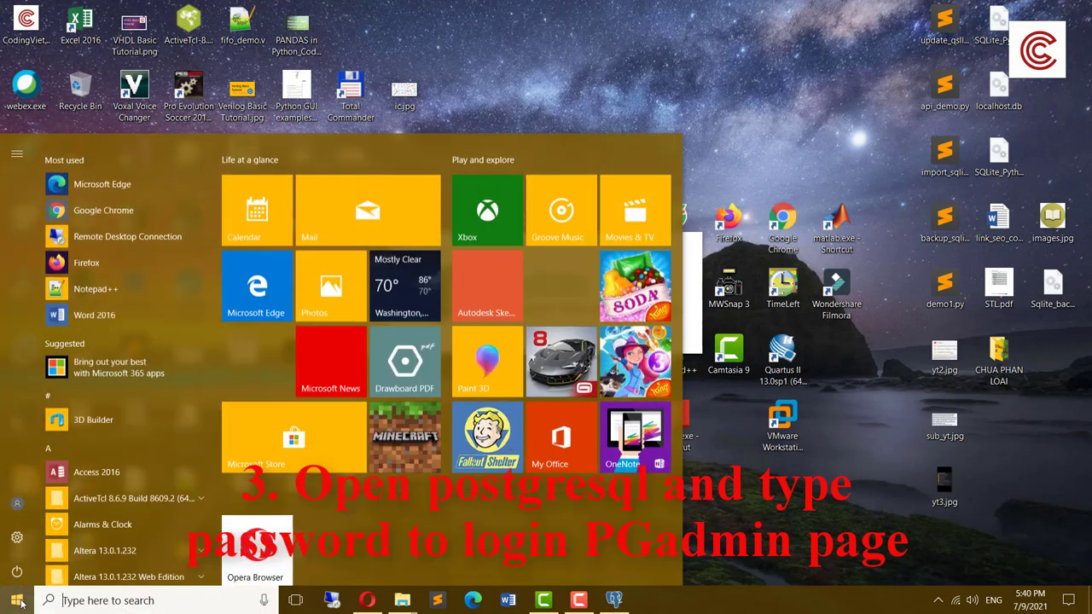
{"action": "scroll", "coordinate": [86, 450], "scroll_direction": "down", "scroll_amount": 15}
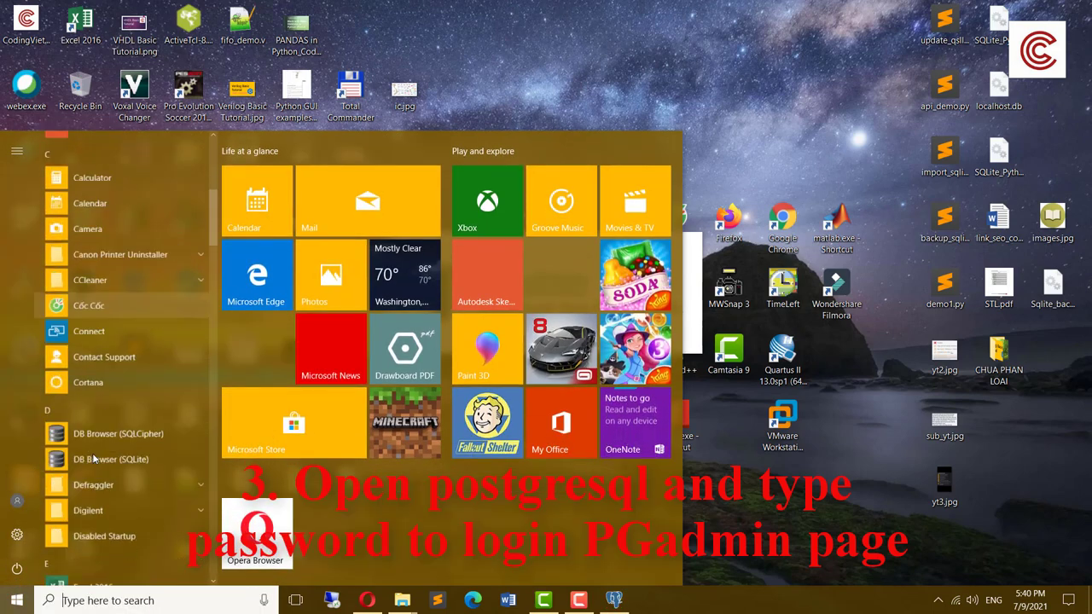
{"action": "scroll", "coordinate": [103, 454], "scroll_direction": "down", "scroll_amount": 10}
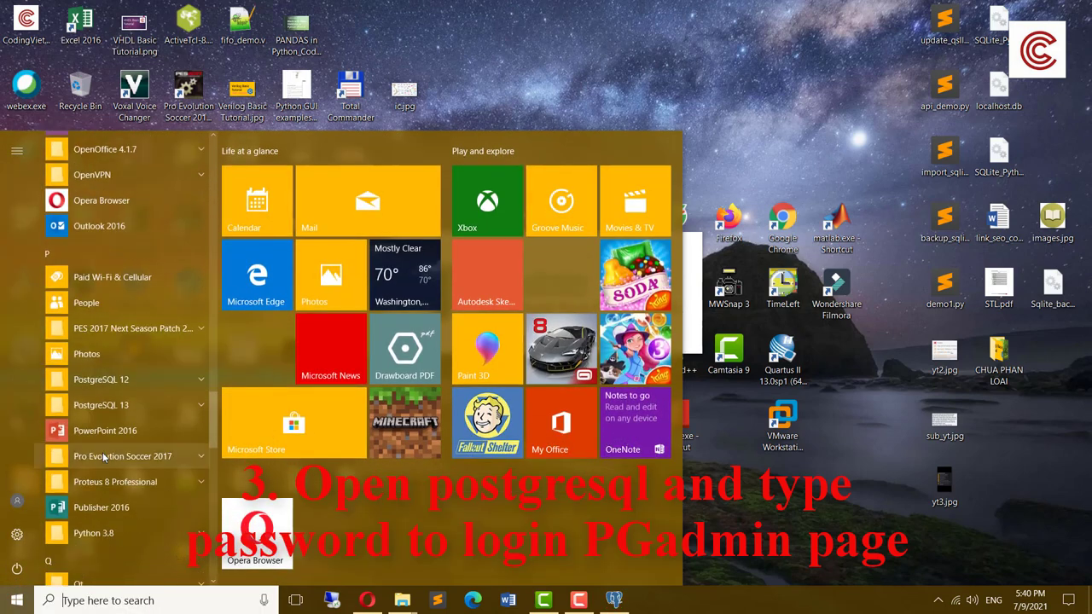
{"action": "left_click", "coordinate": [113, 405]}
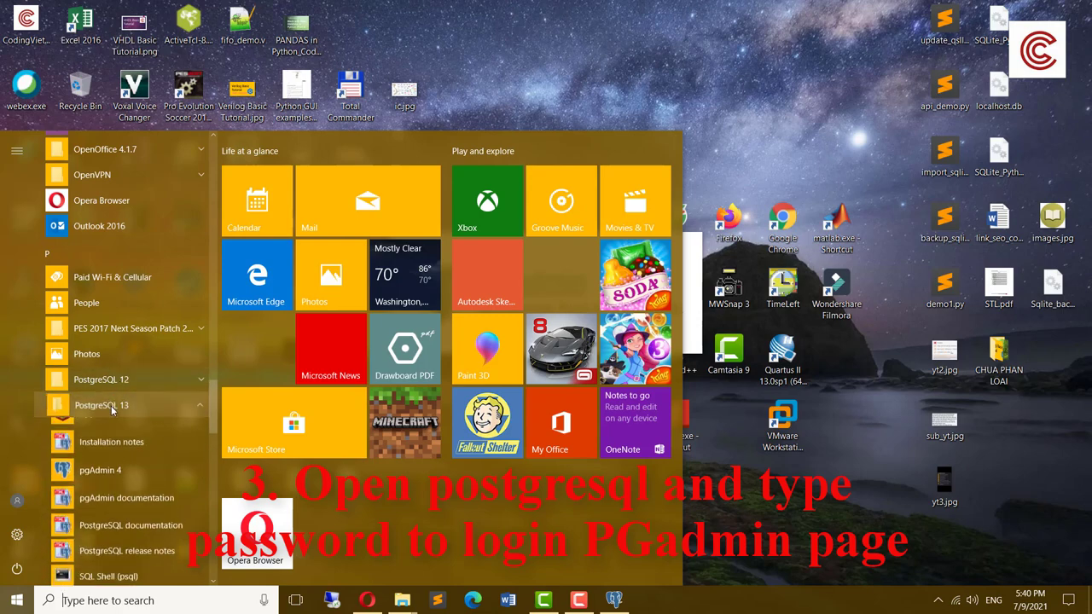
{"action": "left_click", "coordinate": [143, 435]}
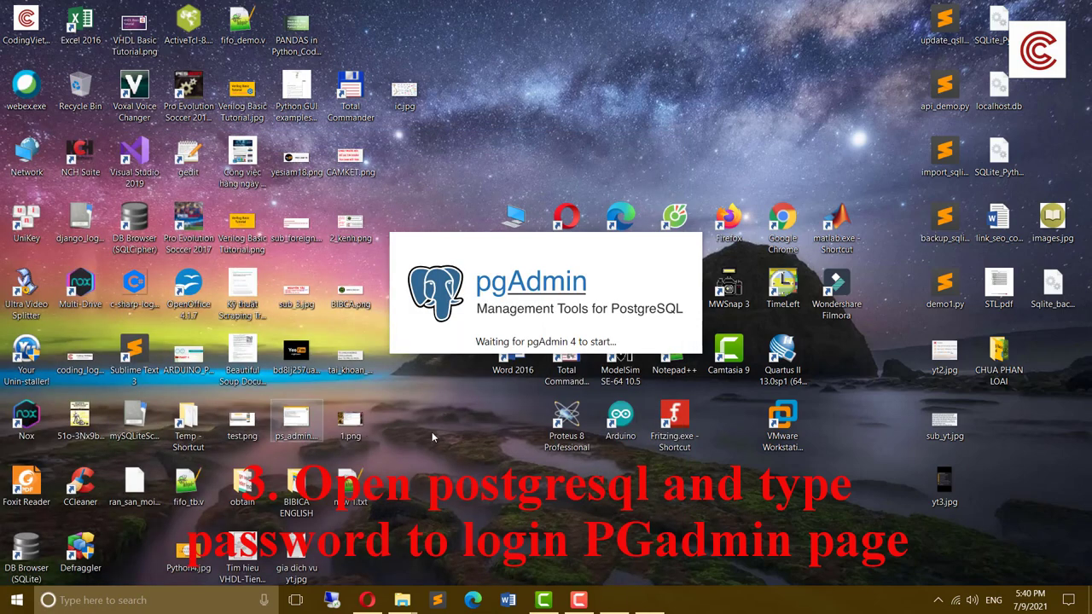
{"action": "left_click", "coordinate": [583, 304]}
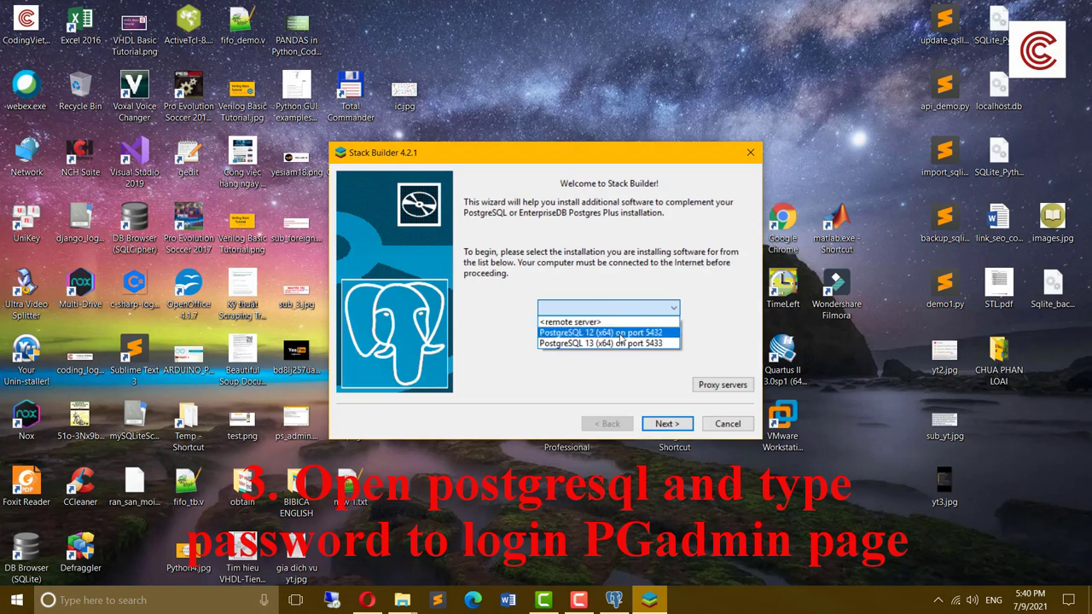
{"action": "left_click", "coordinate": [606, 157]}
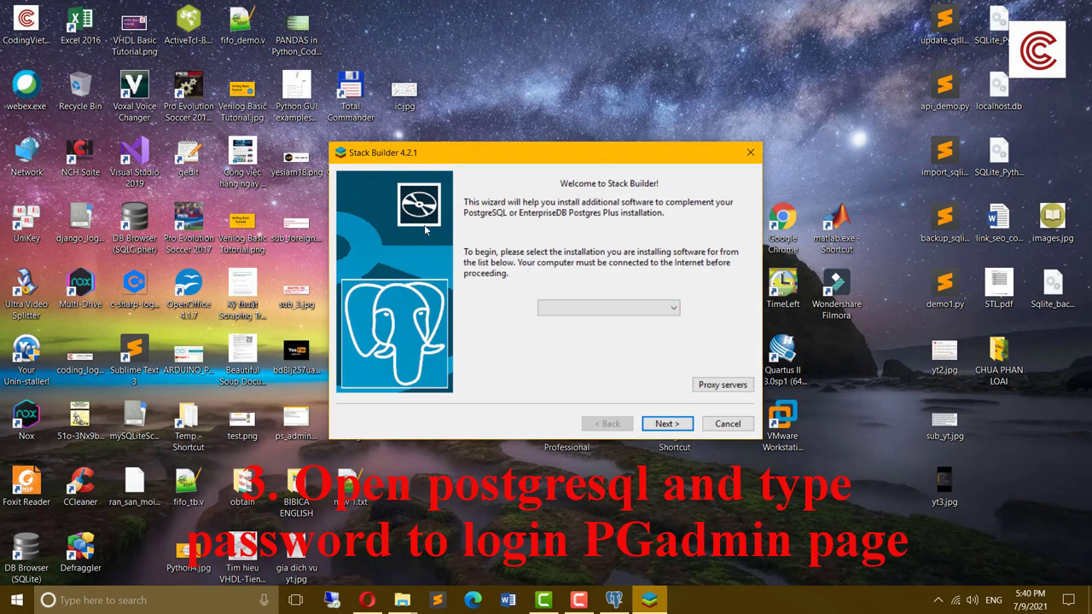
{"action": "left_click_drag", "start_coordinate": [488, 153], "coordinate": [755, 218]}
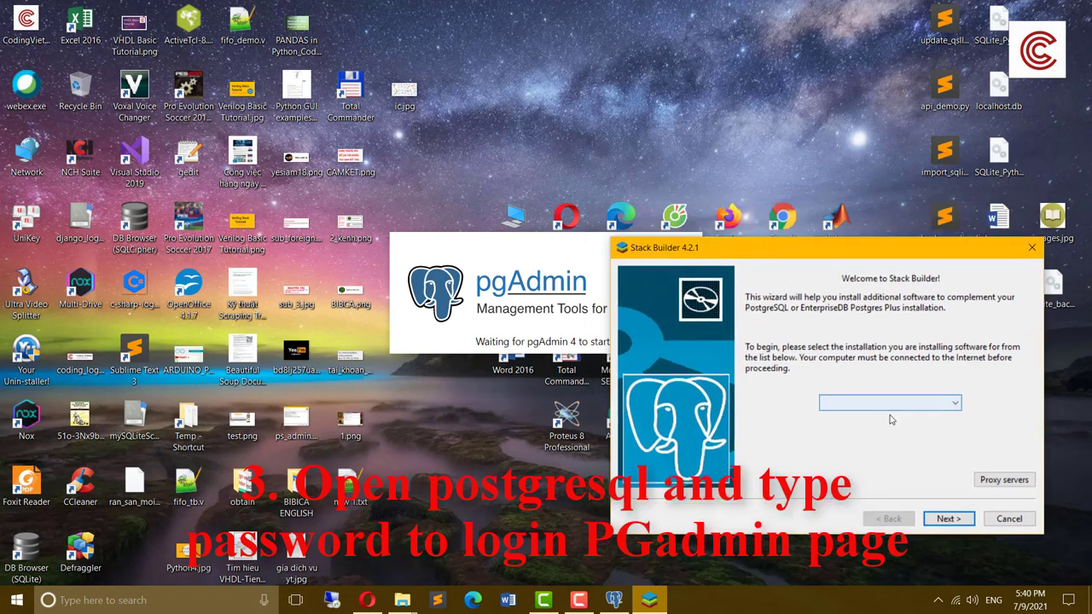
{"action": "left_click", "coordinate": [892, 404]}
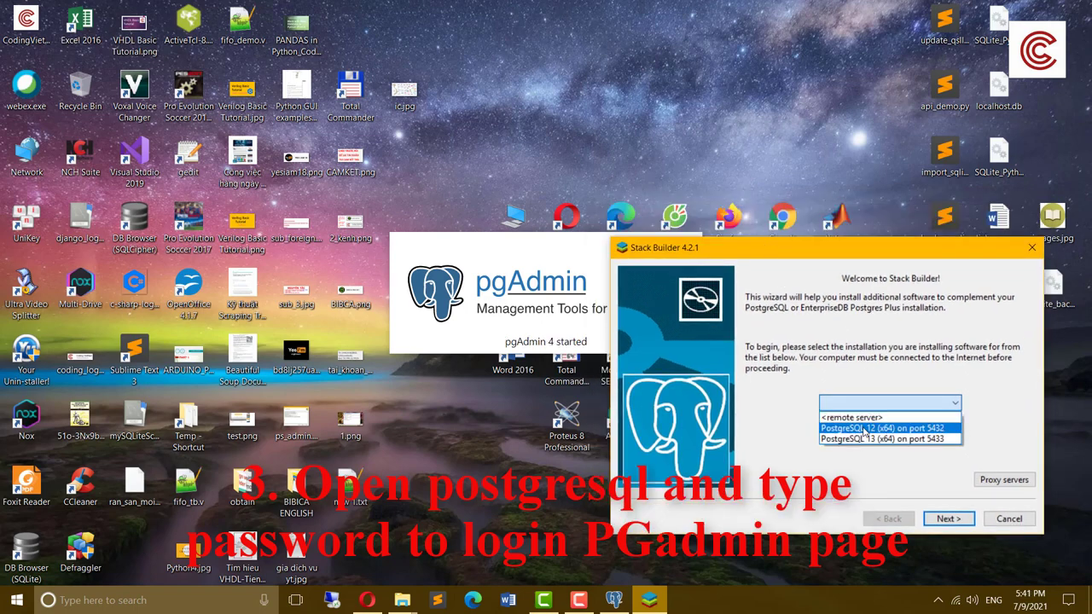
{"action": "left_click", "coordinate": [1007, 455]}
{"action": "left_click", "coordinate": [1004, 519]}
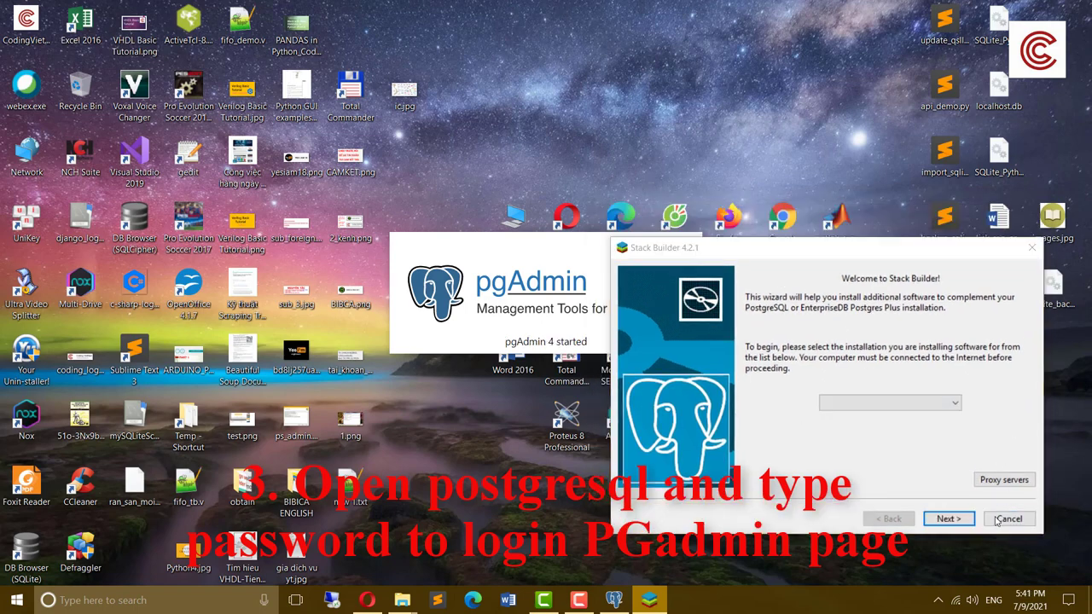
{"action": "left_click", "coordinate": [870, 392]}
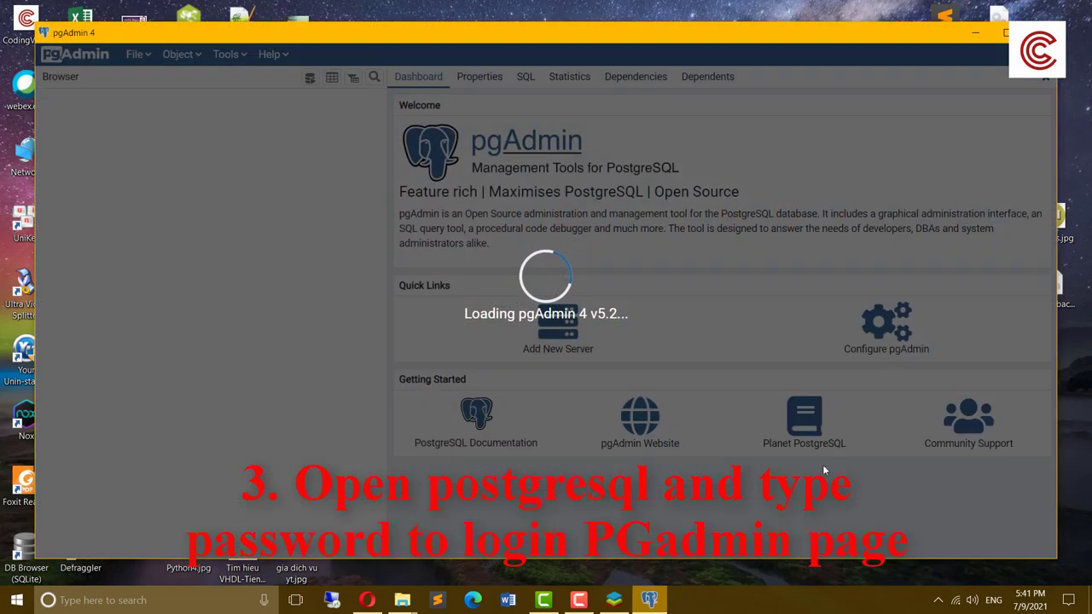
{"action": "left_click", "coordinate": [615, 600]}
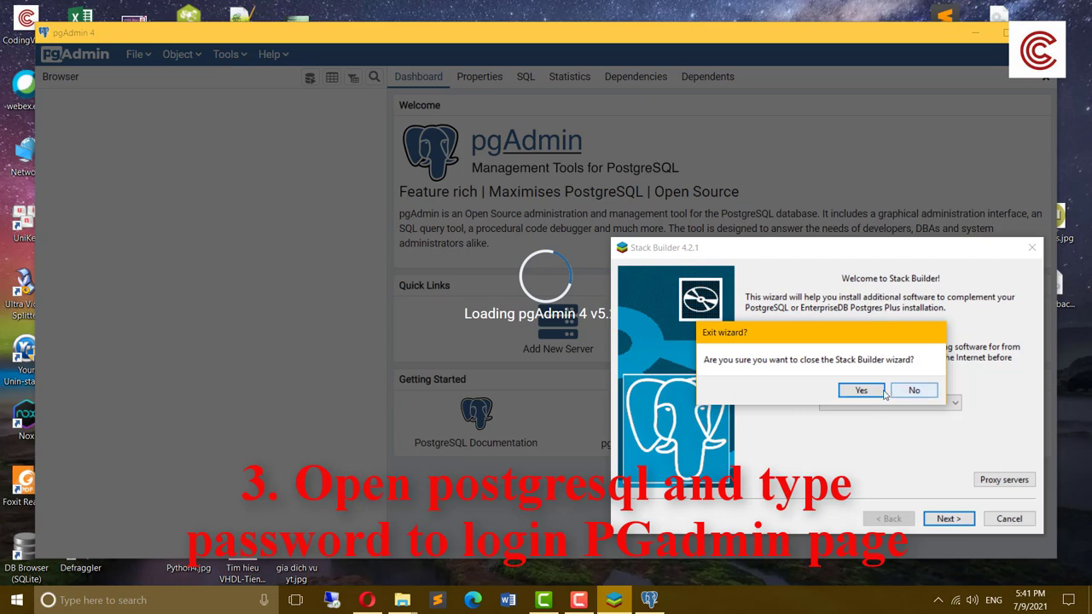
{"action": "left_click", "coordinate": [879, 392]}
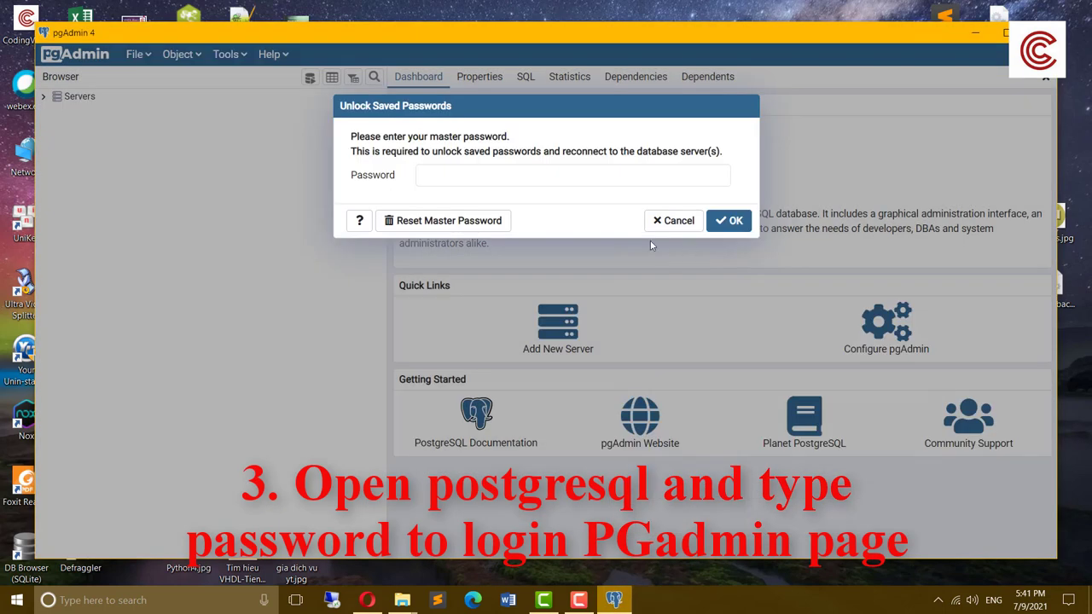
Unlock the saved passwords by entering the master password, and let the browser prompt save it.
{"action": "left_click", "coordinate": [468, 171]}
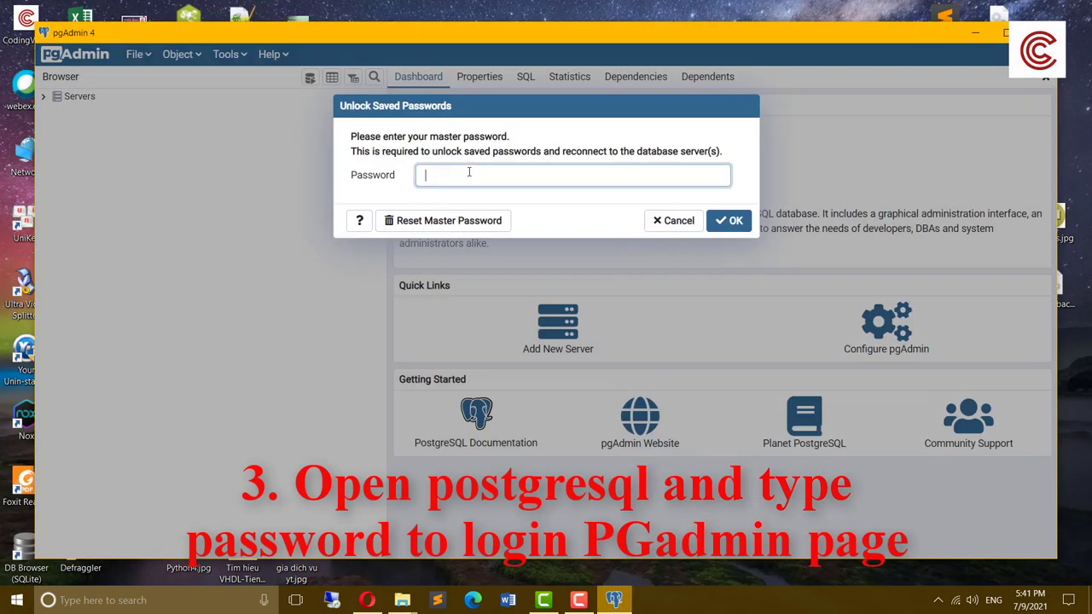
{"action": "type", "text": "••••••"}
{"action": "left_click", "coordinate": [728, 220]}
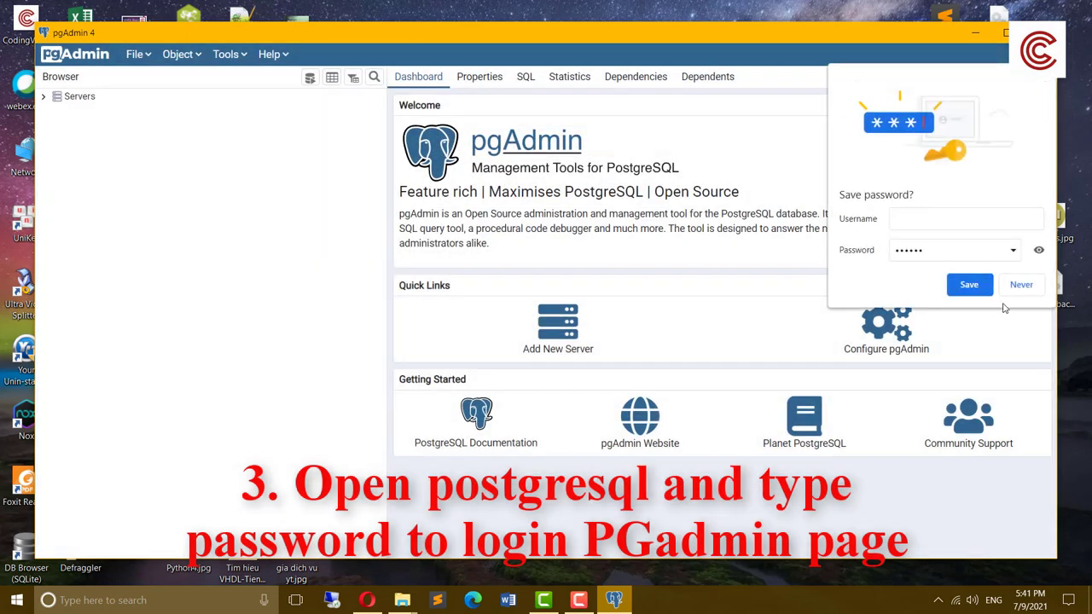
{"action": "left_click", "coordinate": [967, 283]}
Expand the Servers group in the browser tree and connect to the PostgreSQL 13 server.
{"action": "left_click", "coordinate": [43, 96]}
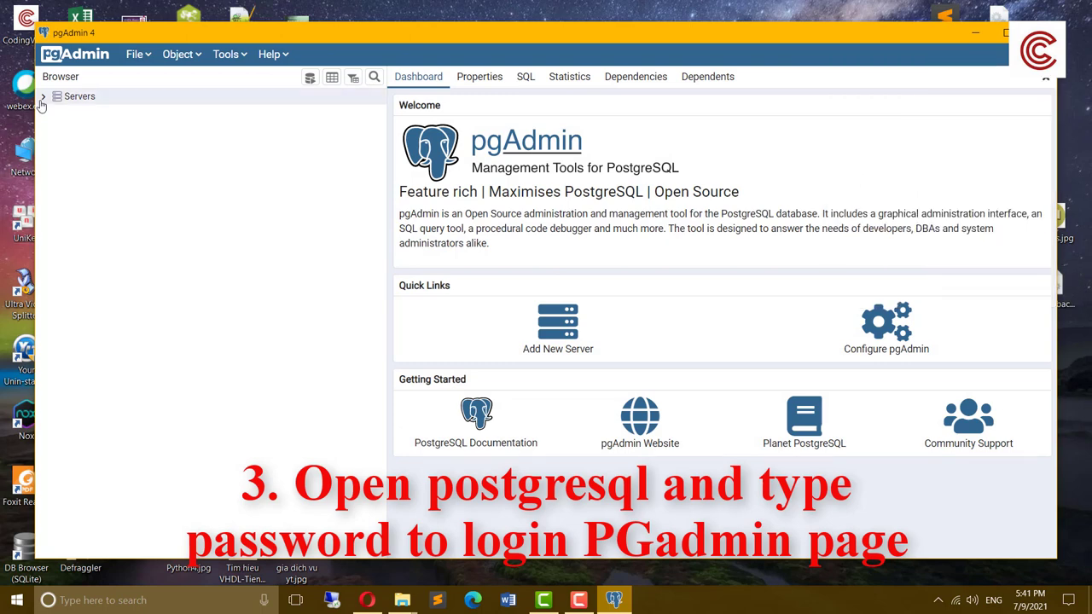
{"action": "left_click", "coordinate": [111, 132]}
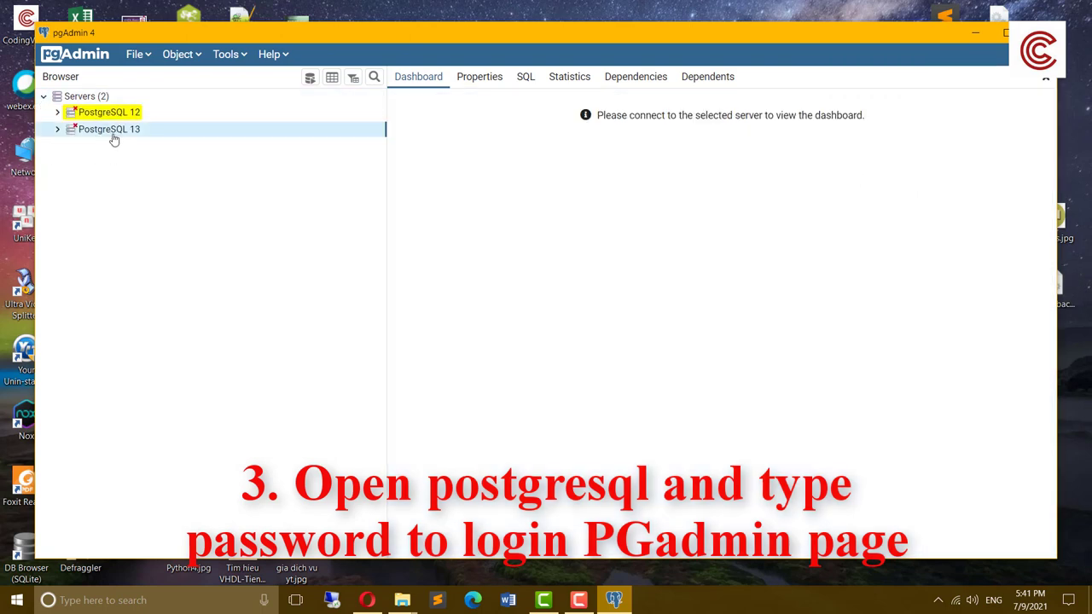
{"action": "right_click", "coordinate": [101, 135]}
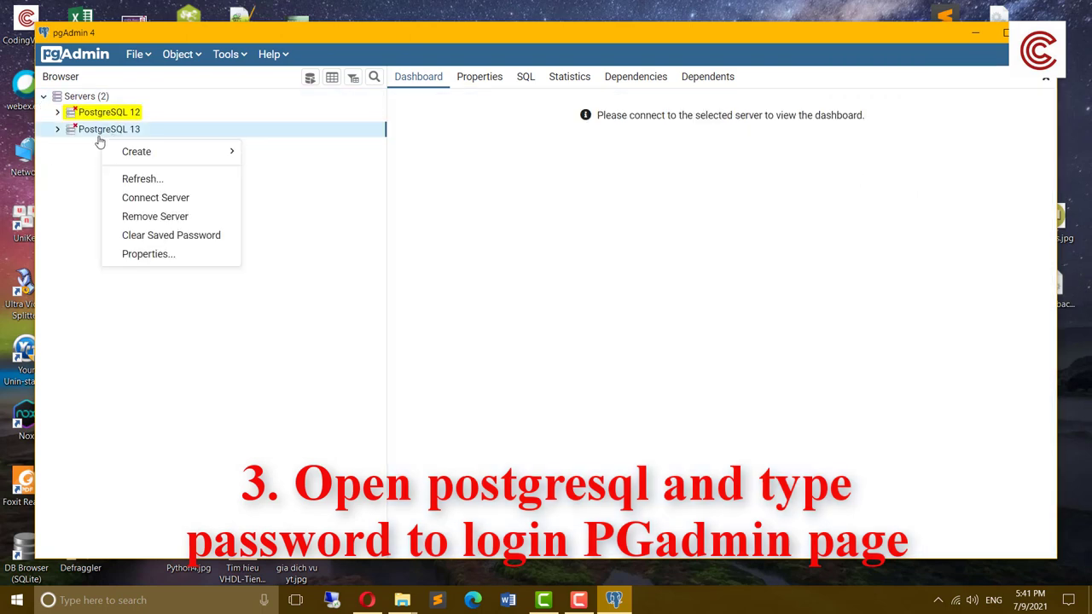
{"action": "left_click", "coordinate": [152, 197]}
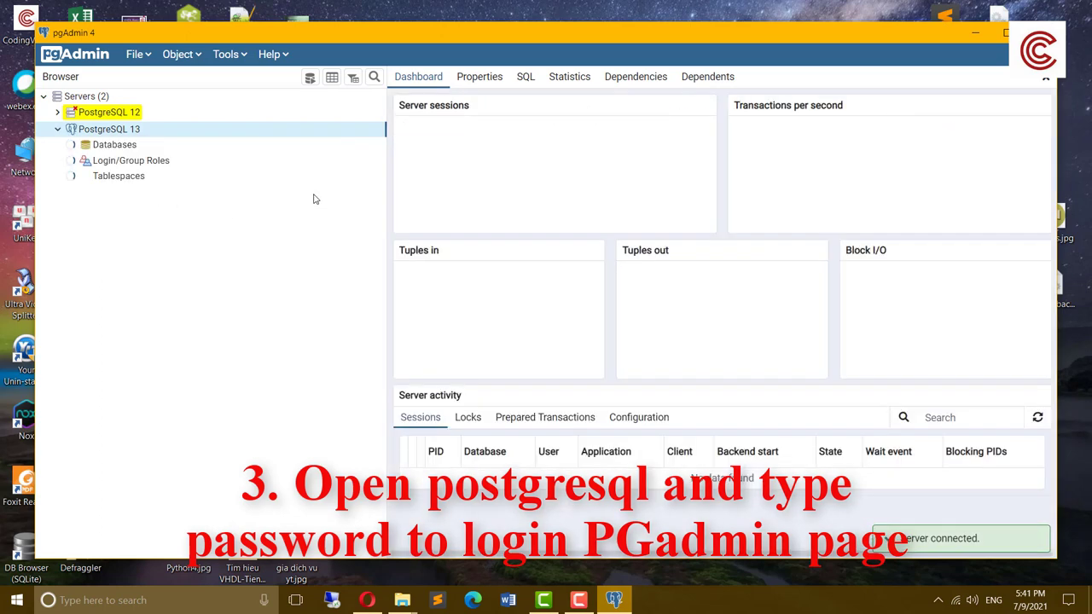